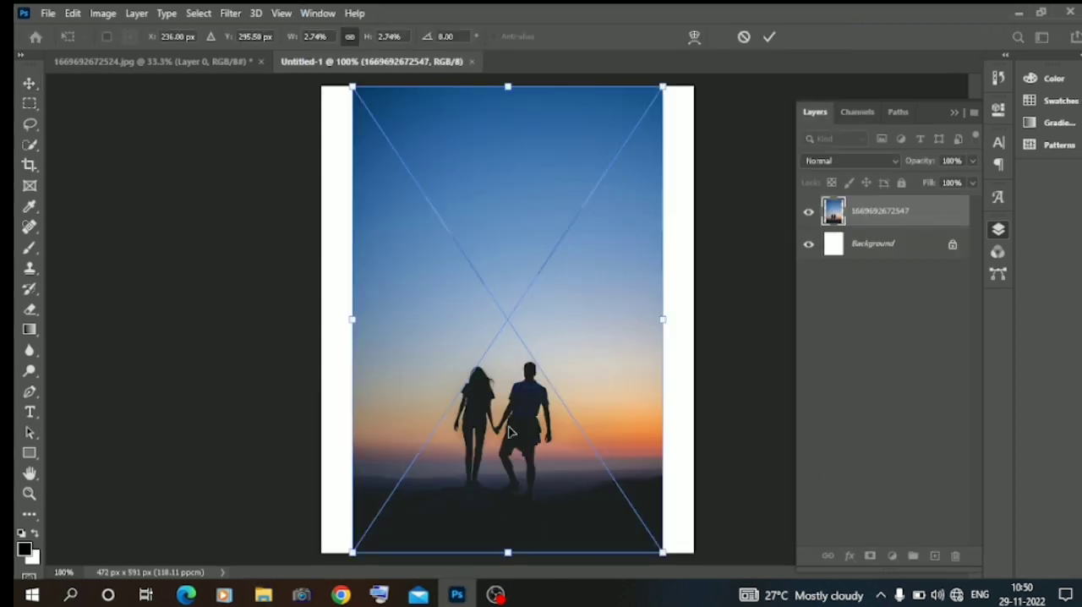
Commit the photo's placement and copy a narrow full-height strip along its left edge to a new layer.
key(Return)
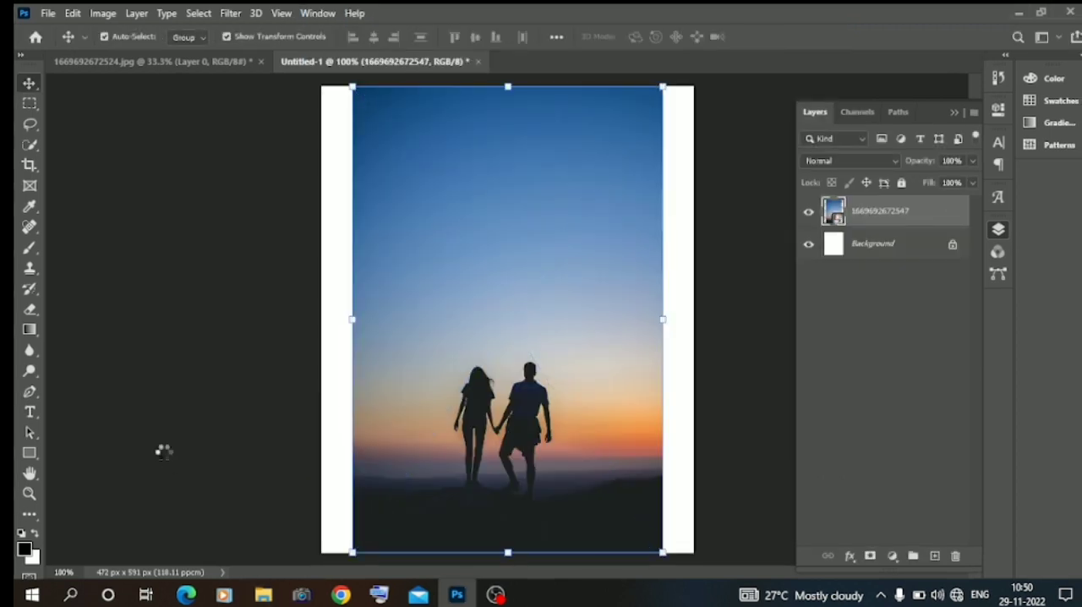
click(273, 396)
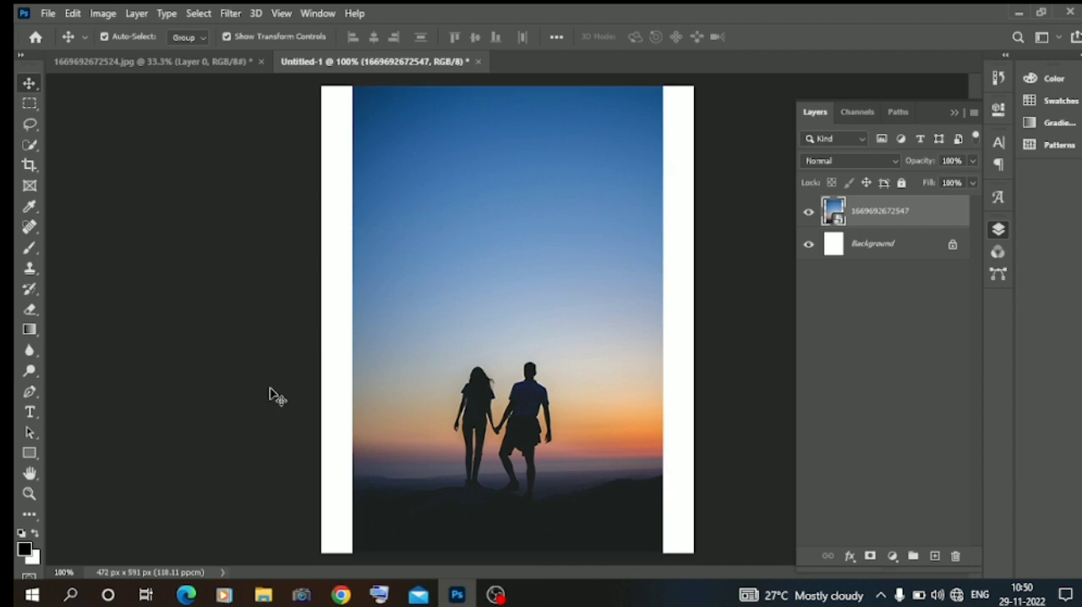
click(28, 104)
drag(392, 553, 359, 73)
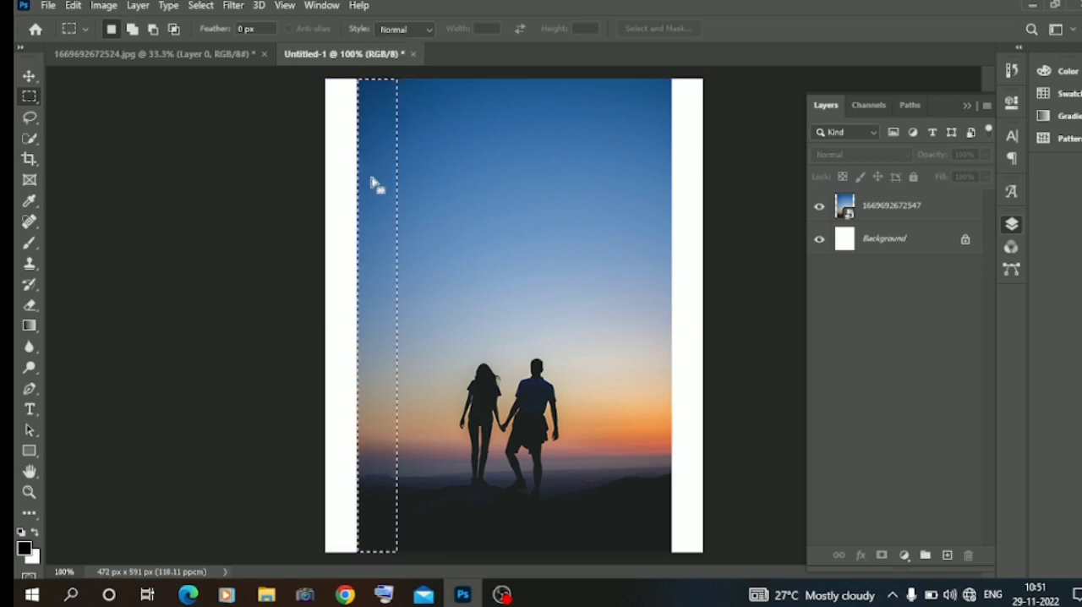
right_click(374, 233)
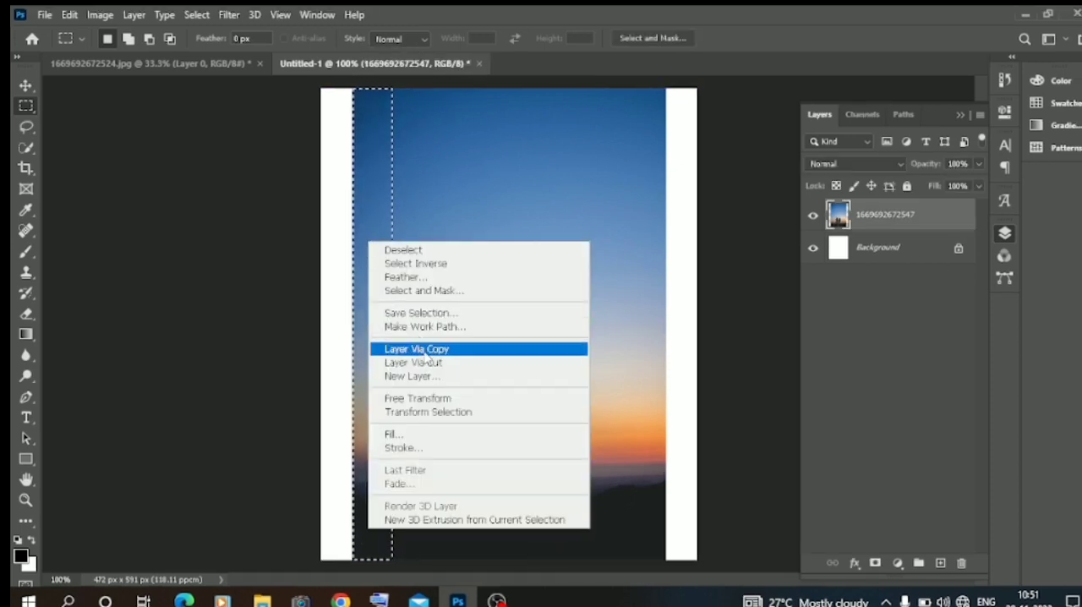
click(427, 350)
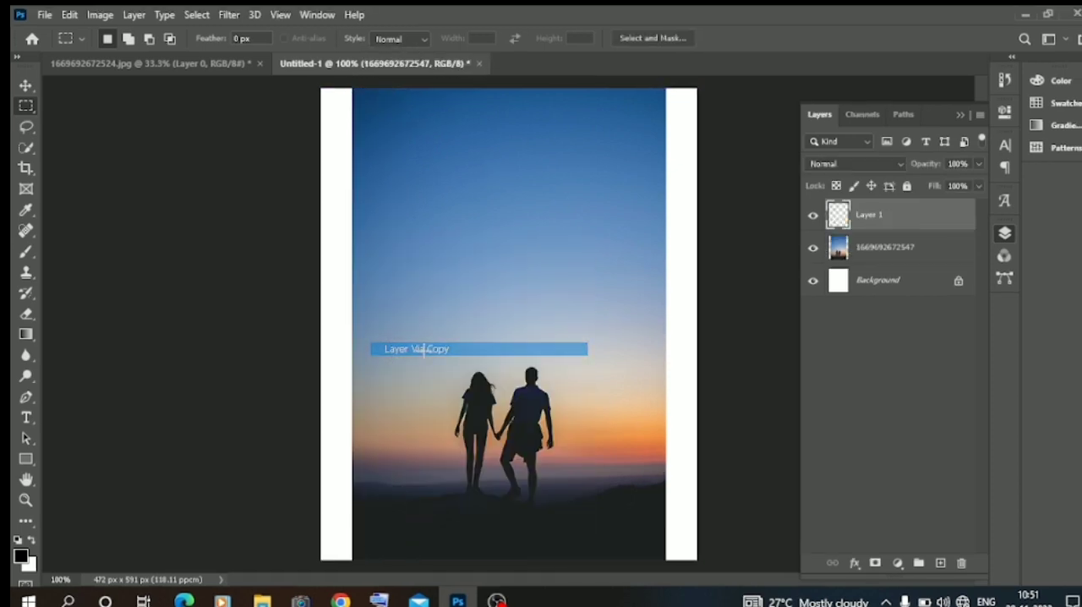
Stretch the copied strip outward so it covers the white margin on the left side of the canvas.
click(26, 85)
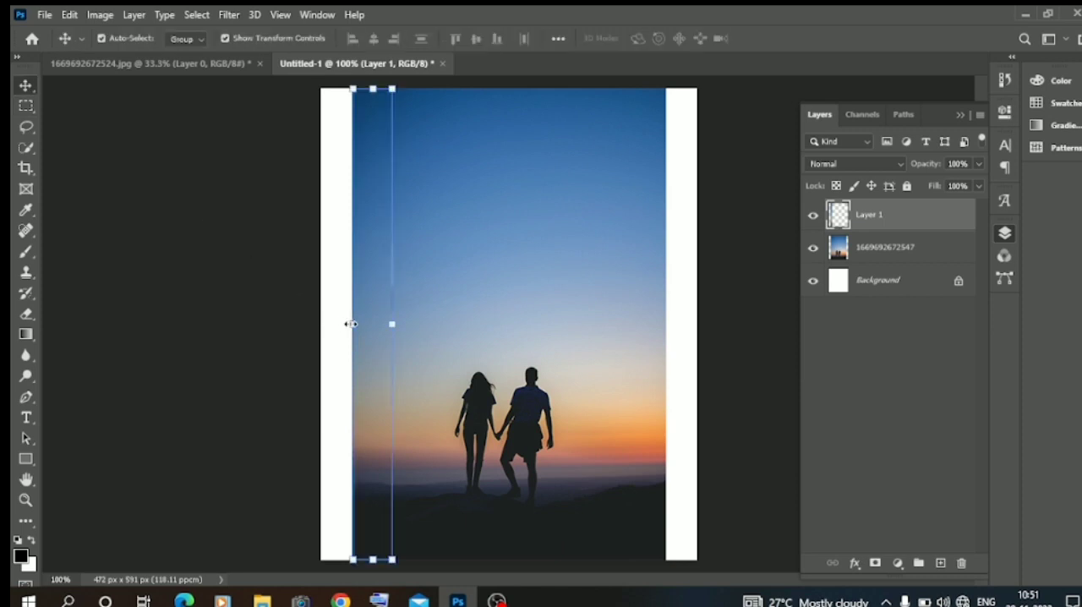
key(ctrl)
drag(352, 326, 316, 325)
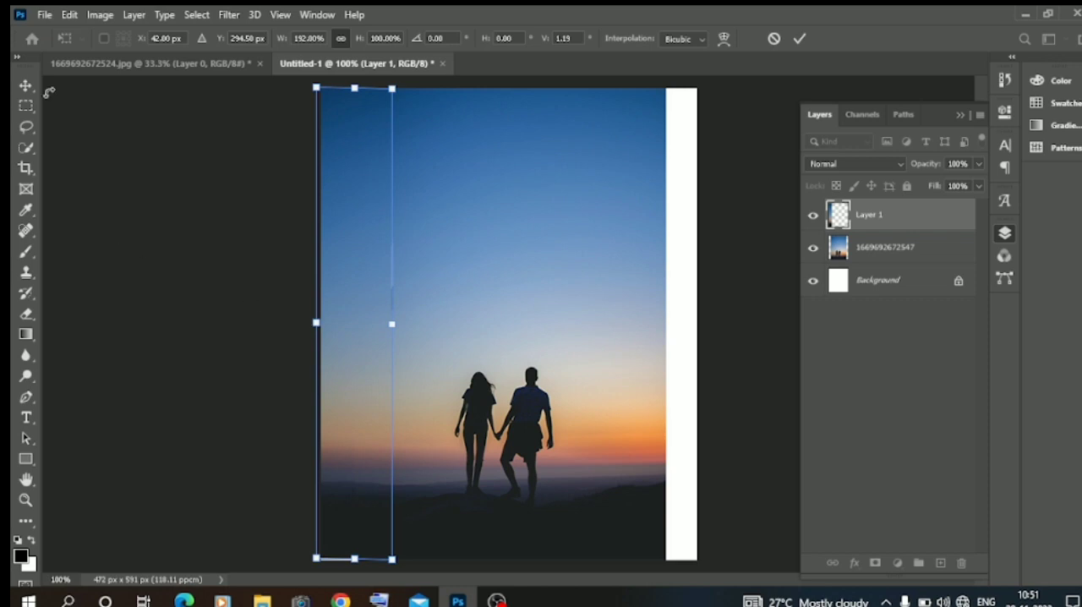
key(Return)
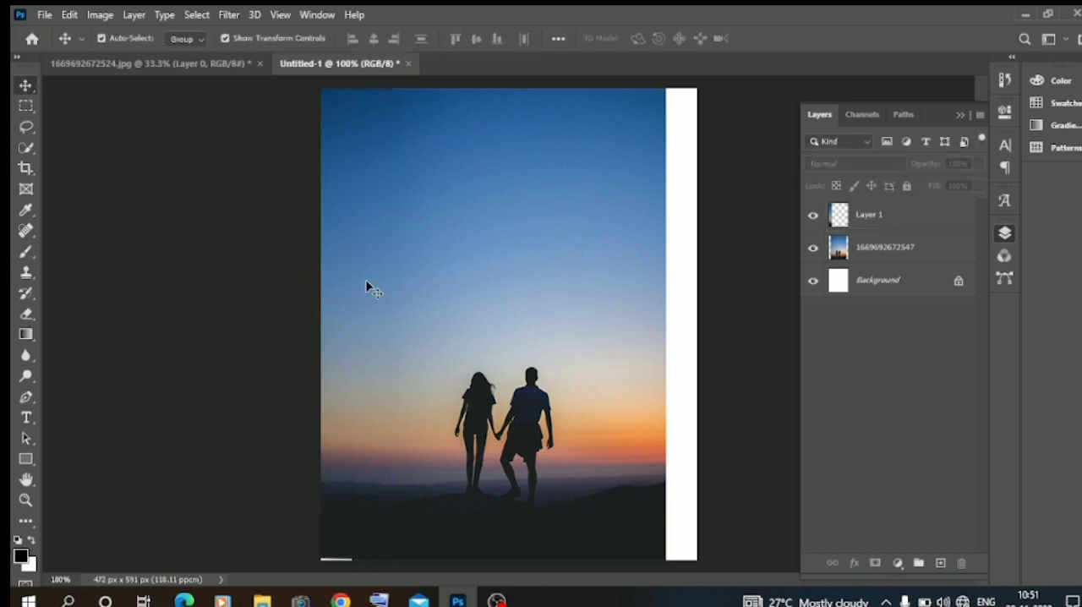
click(351, 287)
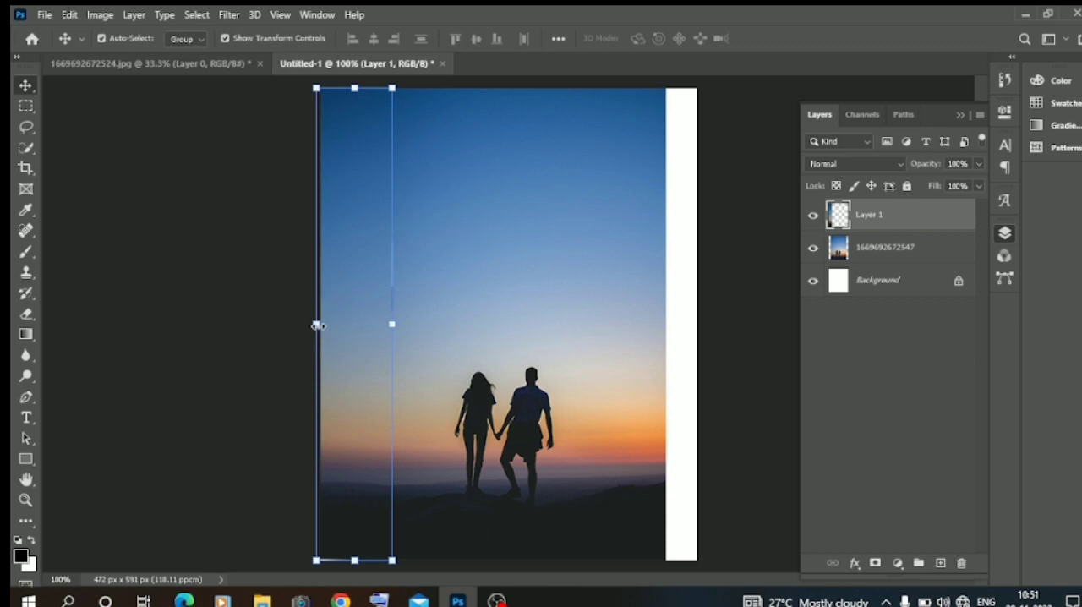
drag(318, 327, 319, 332)
click(66, 130)
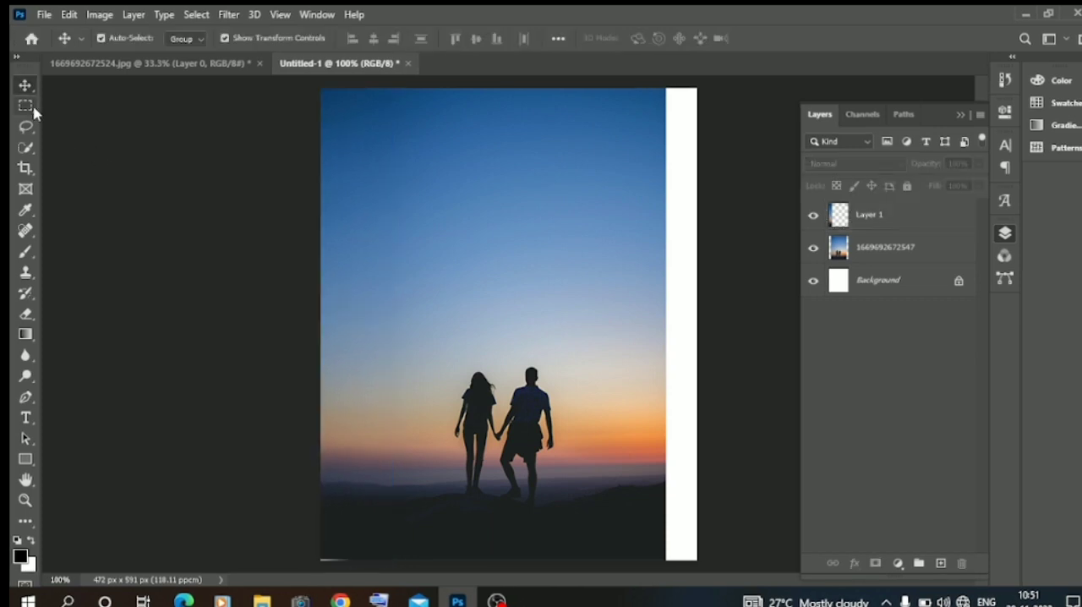
Copy a narrow full-height strip along the right edge of the photo layer to a new layer.
click(32, 109)
drag(633, 88, 668, 560)
right_click(650, 493)
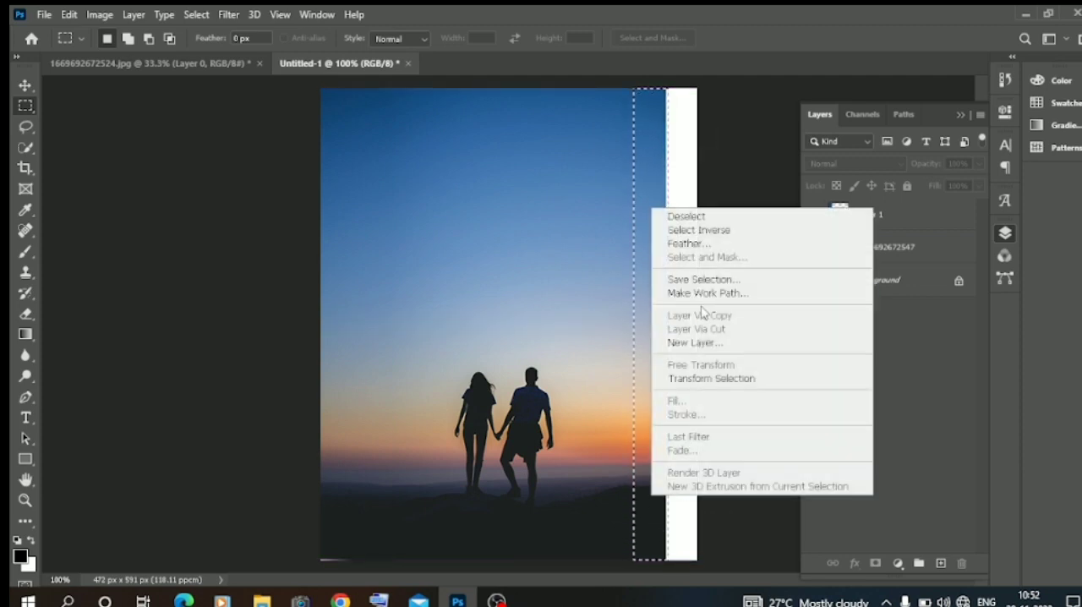
click(909, 248)
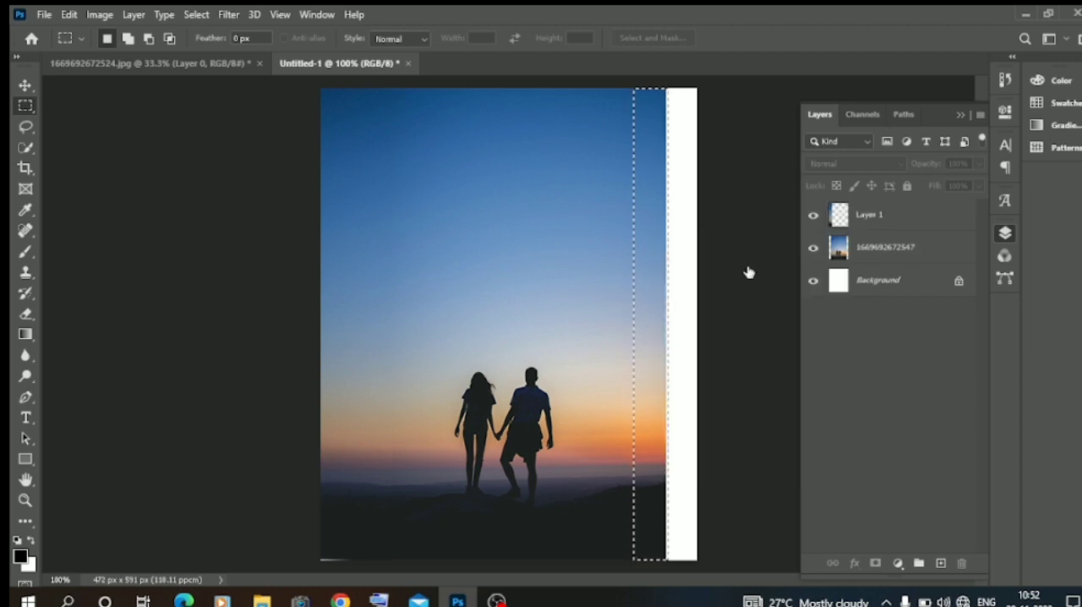
click(868, 250)
right_click(657, 283)
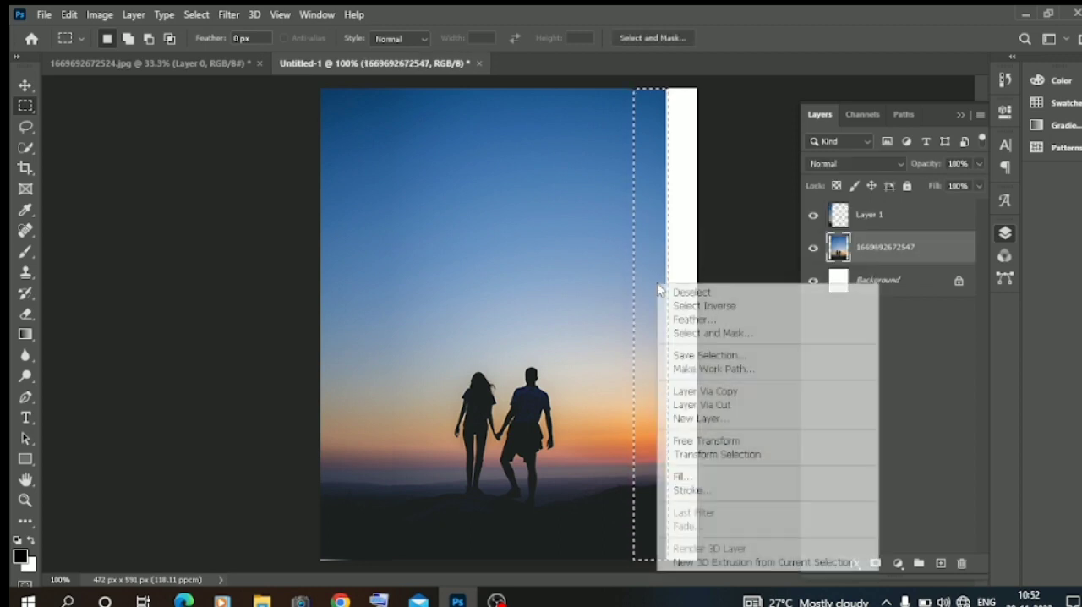
click(719, 391)
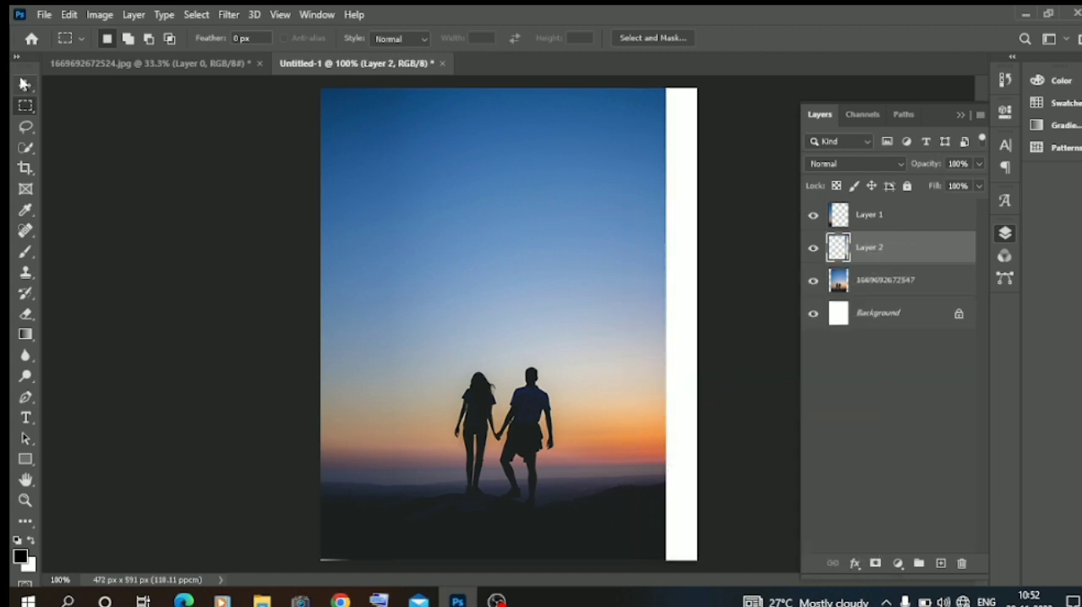
Stretch the right strip outward to about 198% width so it covers the white margin beside it.
click(25, 86)
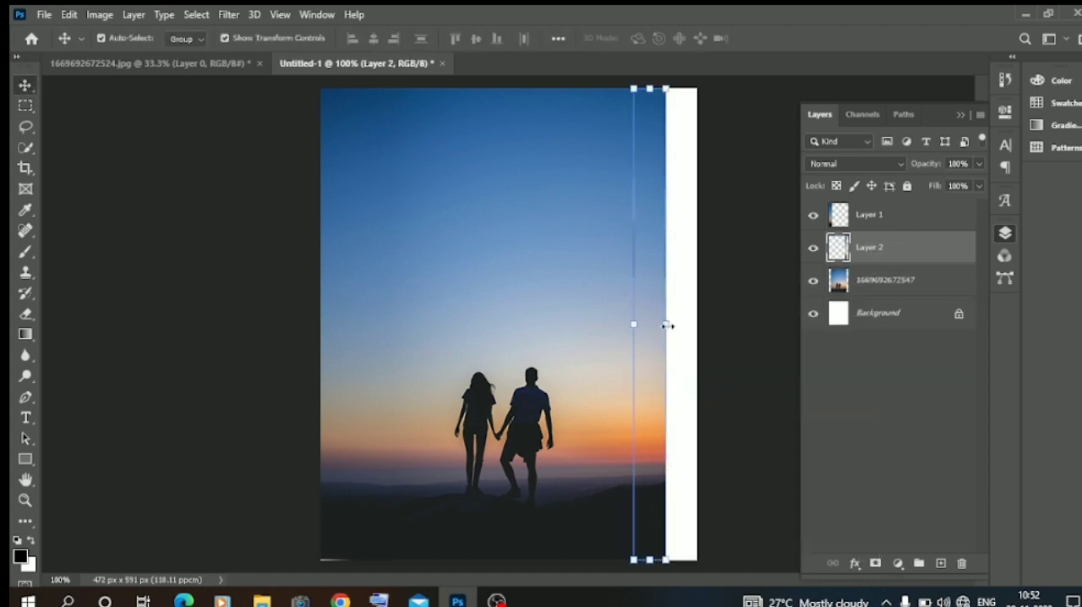
key(ctrl)
drag(668, 326, 699, 325)
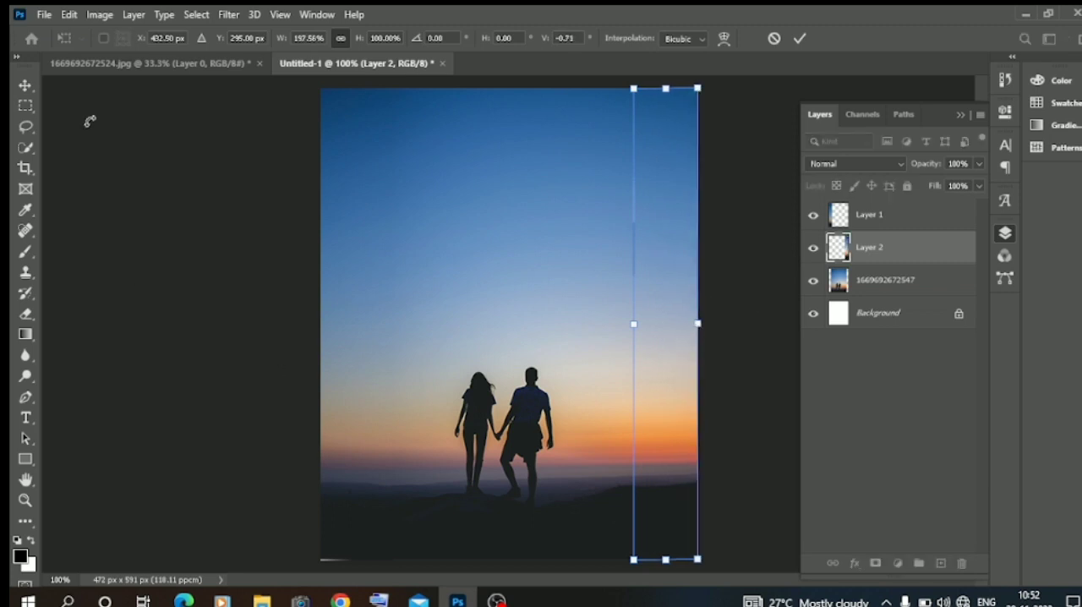
key(Return)
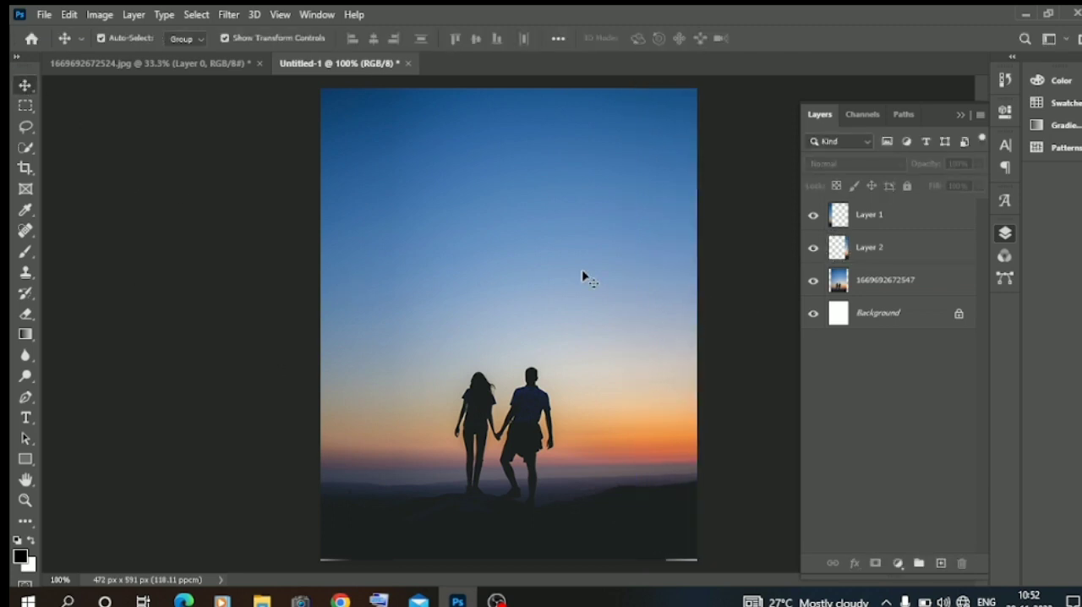
Merge the two stretched strip layers and the photo layer into one layer, leaving out the Background.
click(886, 219)
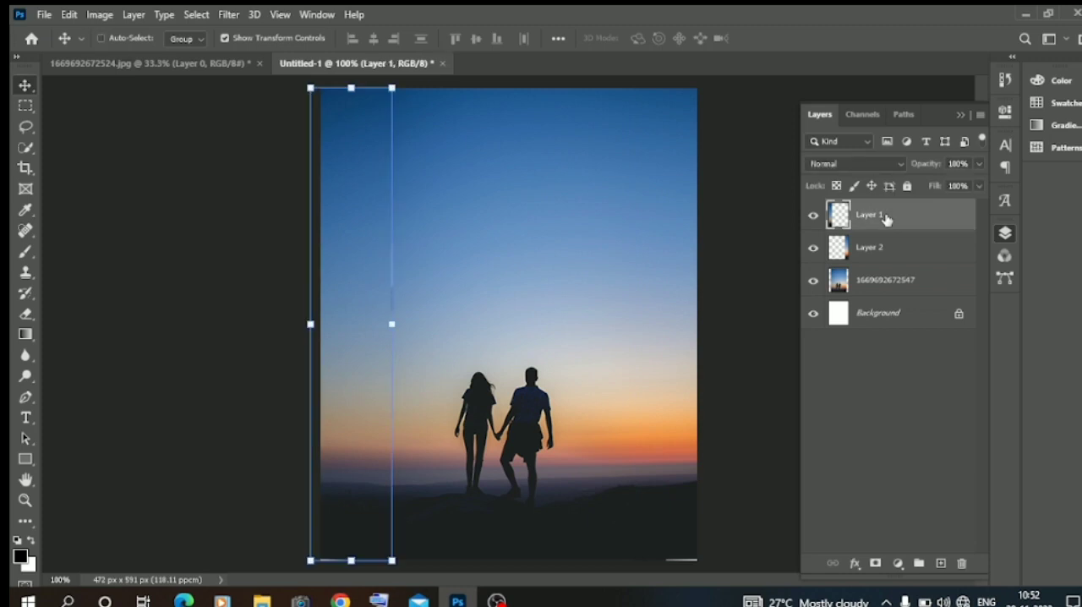
click(893, 248)
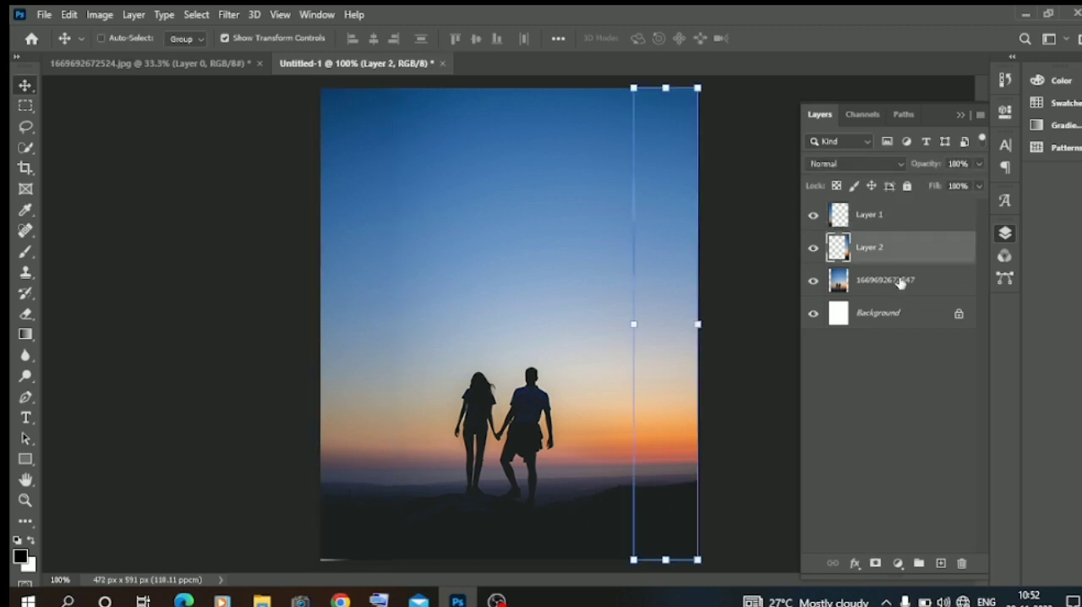
shift+click(900, 281)
shift+click(894, 215)
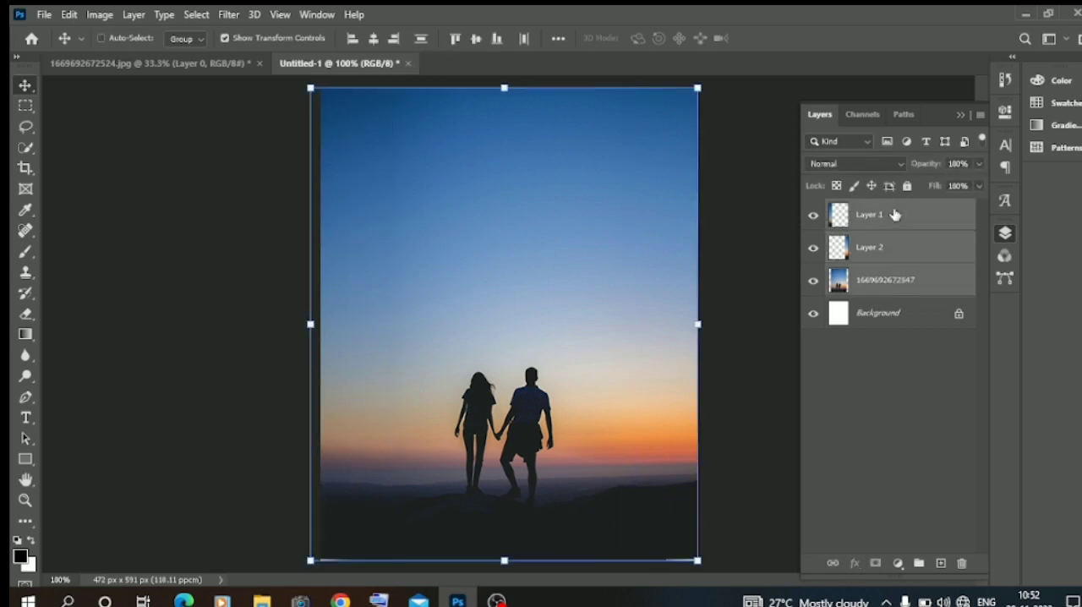
right_click(895, 215)
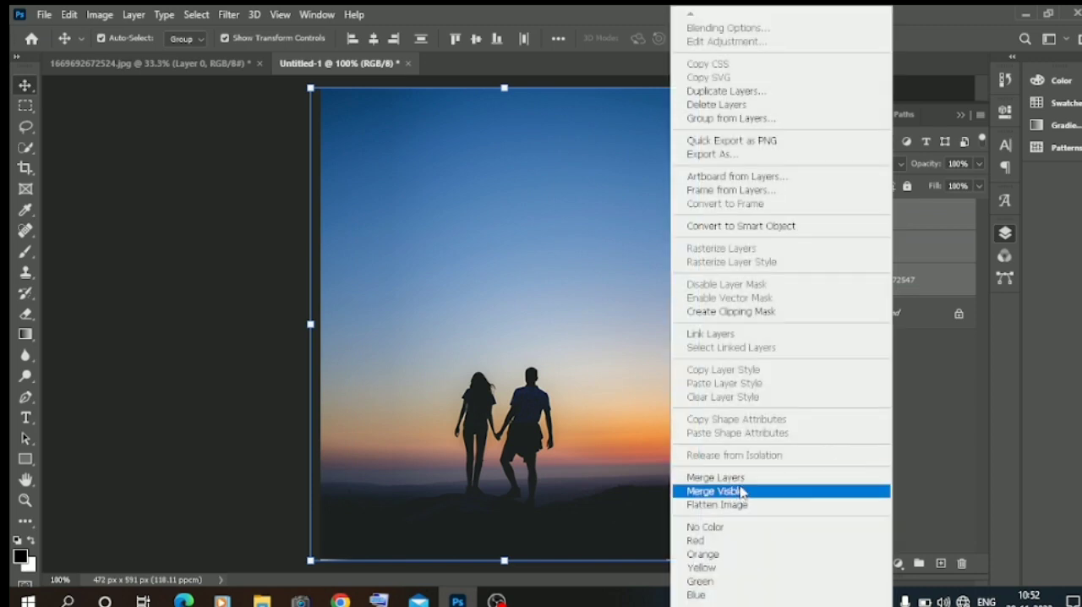
click(740, 478)
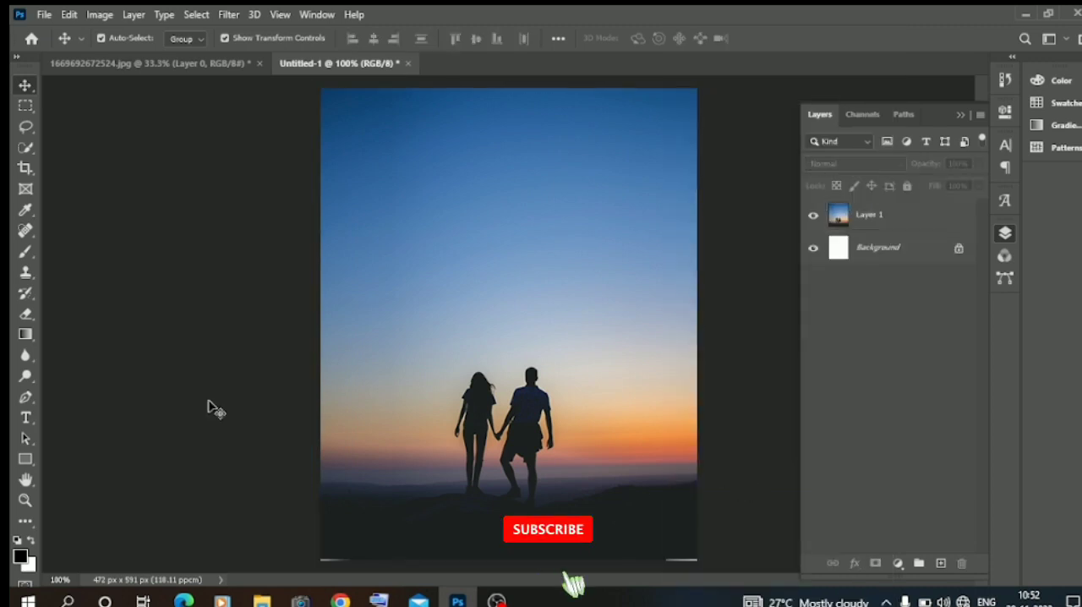
Copy a full-width strip about 472 × 10 px along the bottom edge of Layer 1 to a new layer.
key(m)
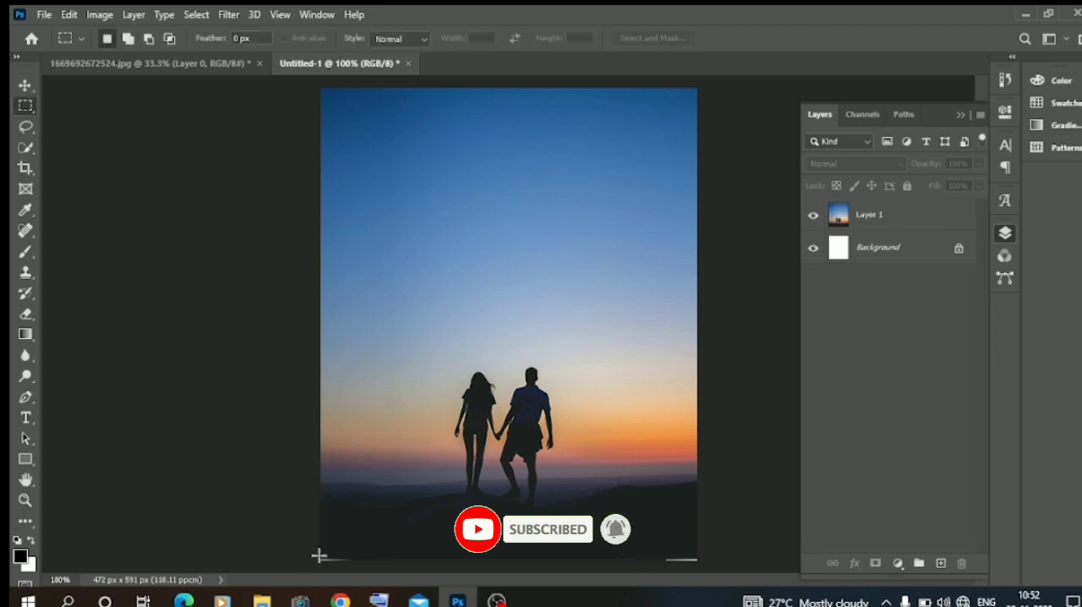
drag(320, 555, 699, 561)
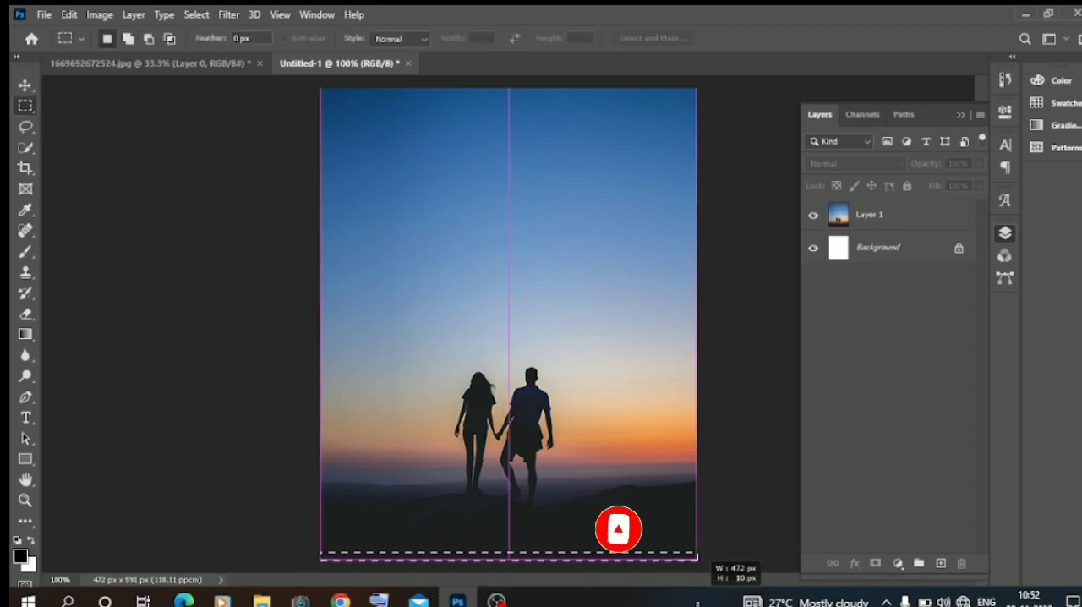
right_click(628, 561)
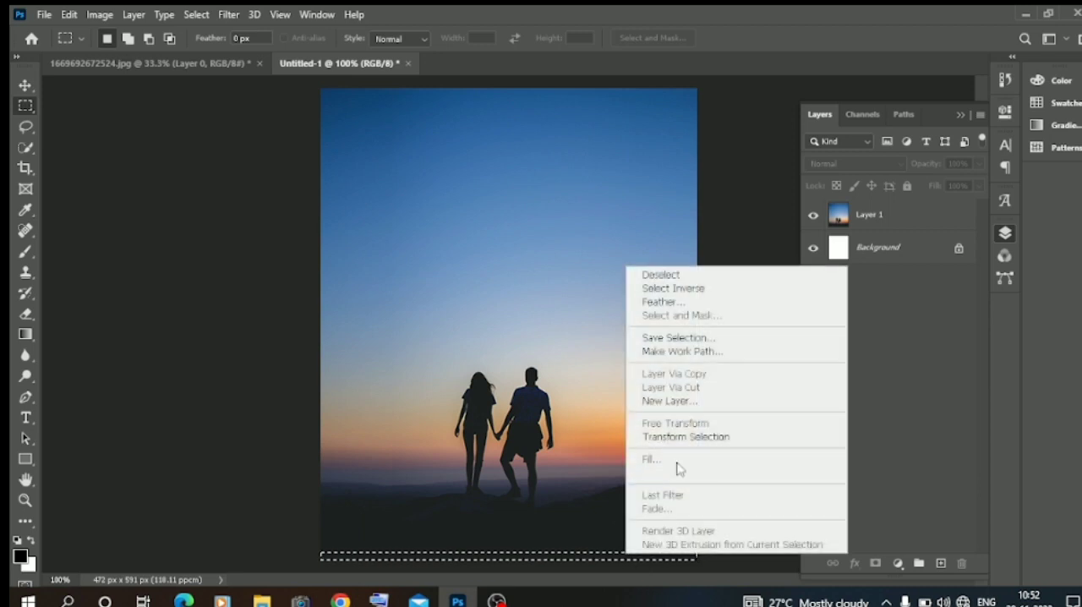
click(867, 218)
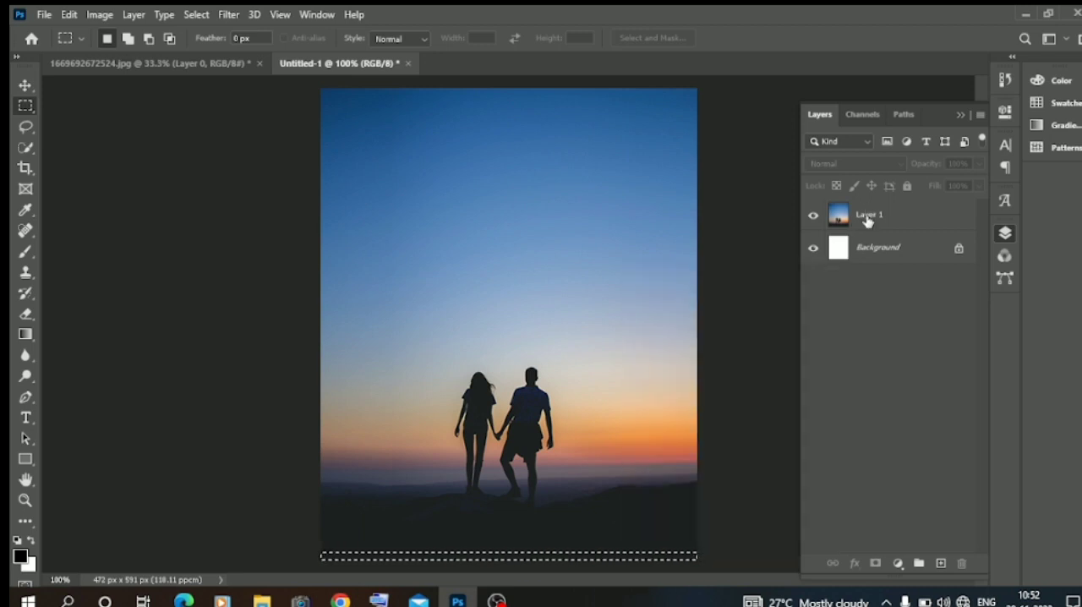
click(867, 218)
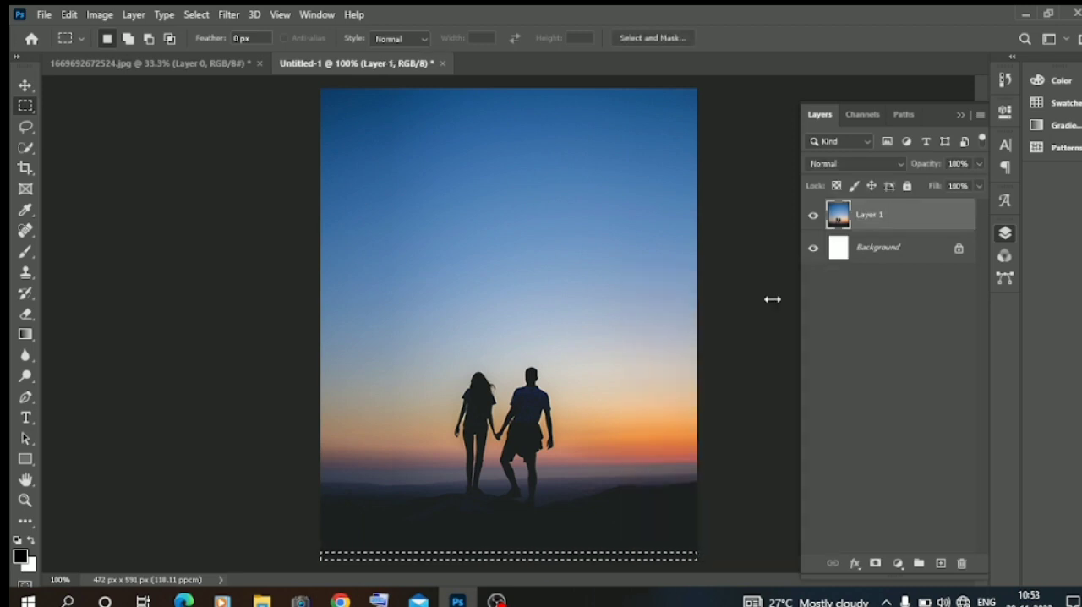
right_click(543, 562)
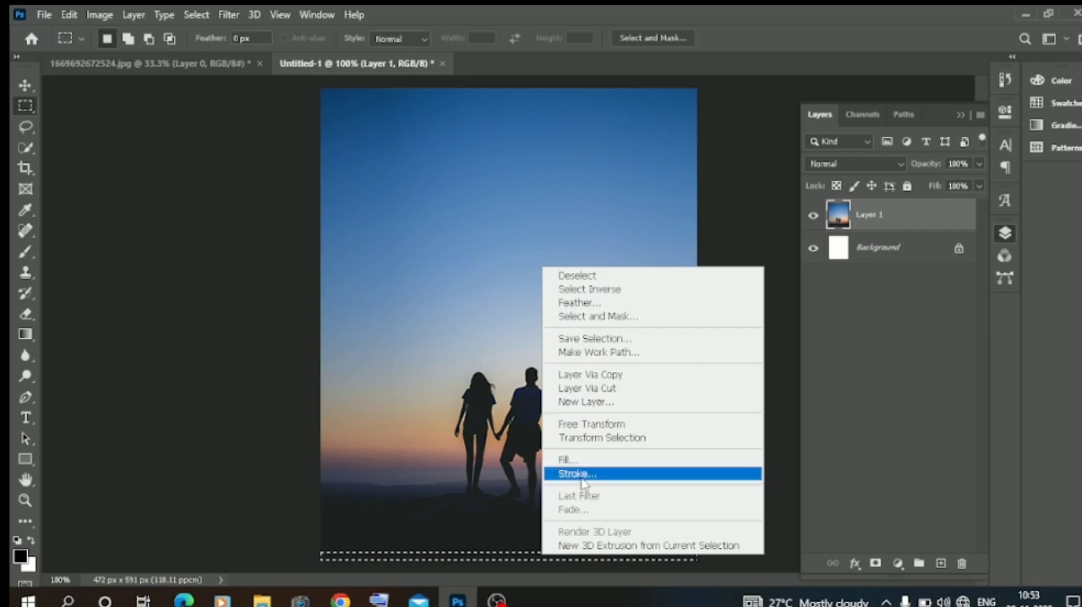
click(605, 377)
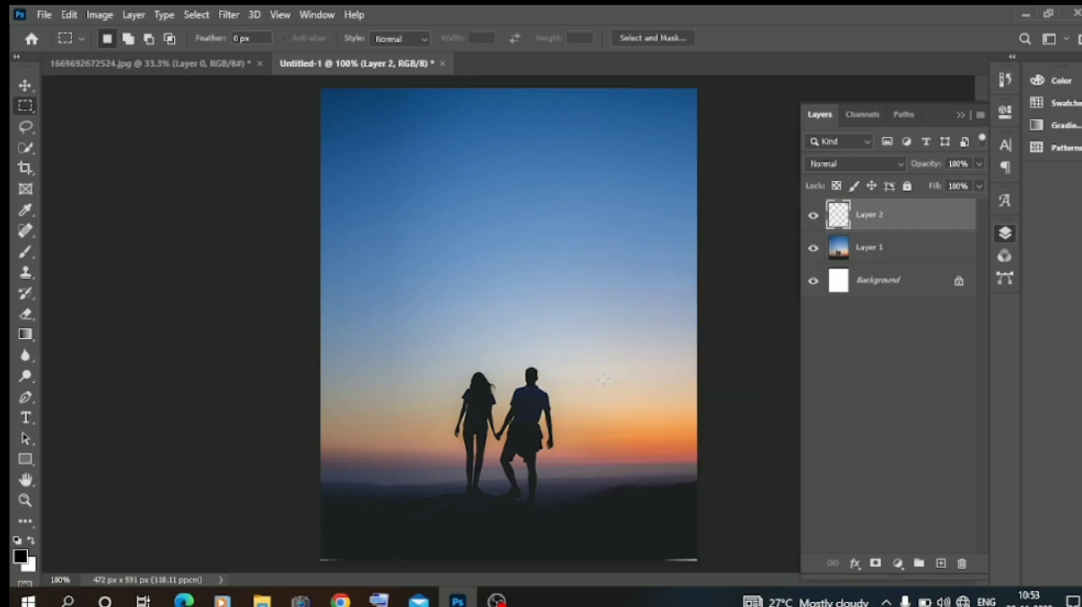
Extend the copied bottom strip over the white slivers at the canvas's lower edge and lock its layer.
click(26, 85)
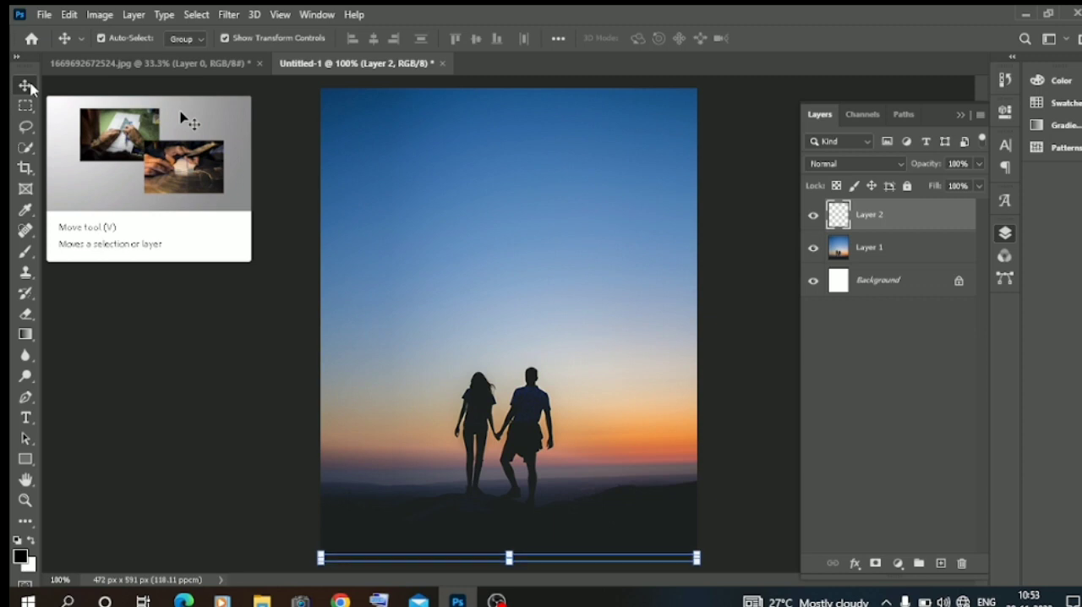
click(109, 325)
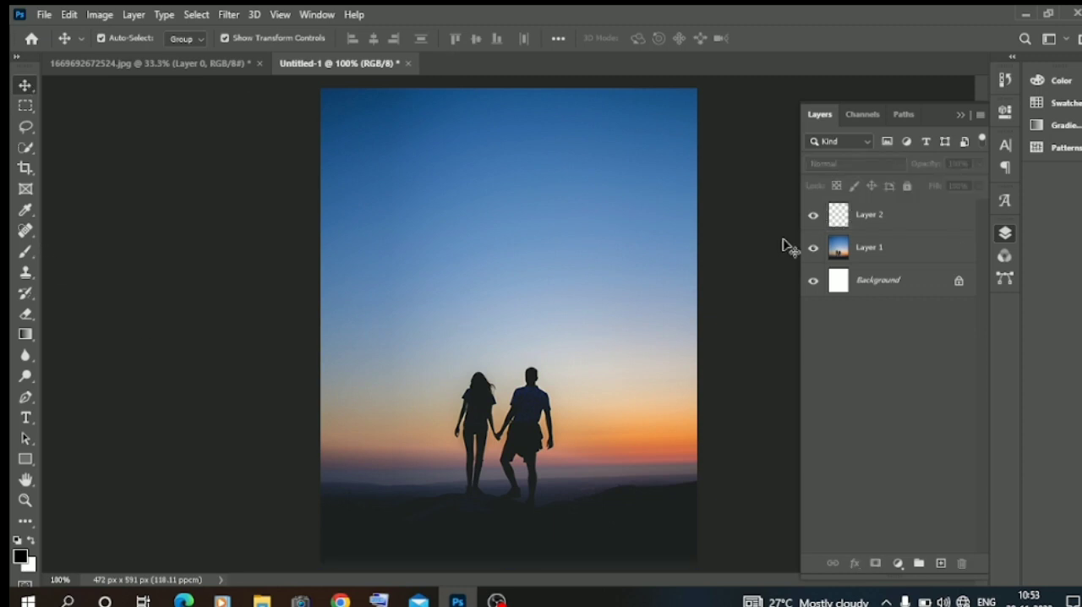
click(909, 225)
click(908, 185)
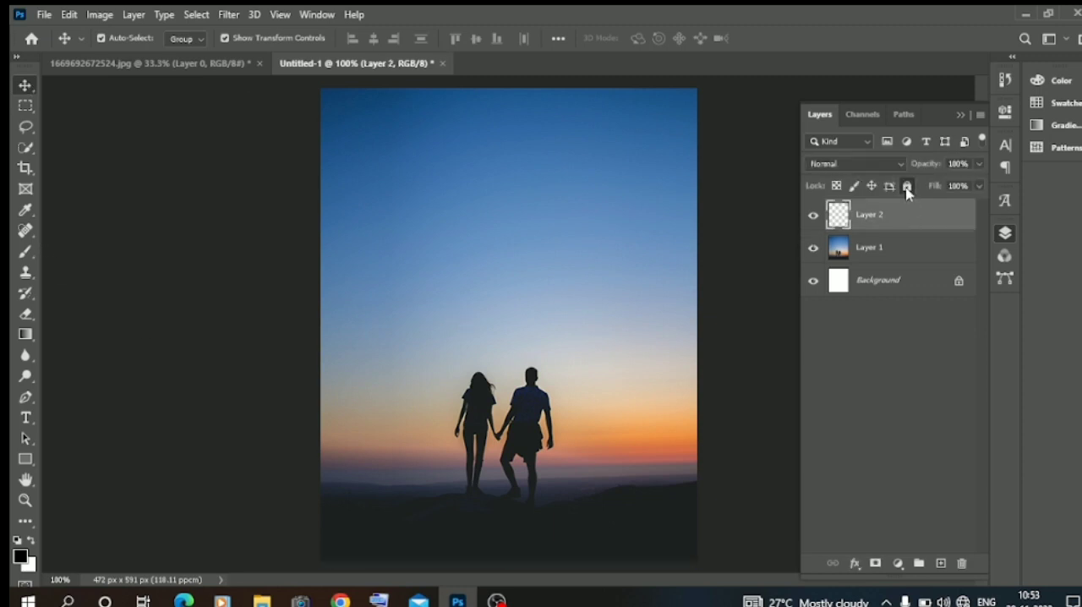
click(224, 223)
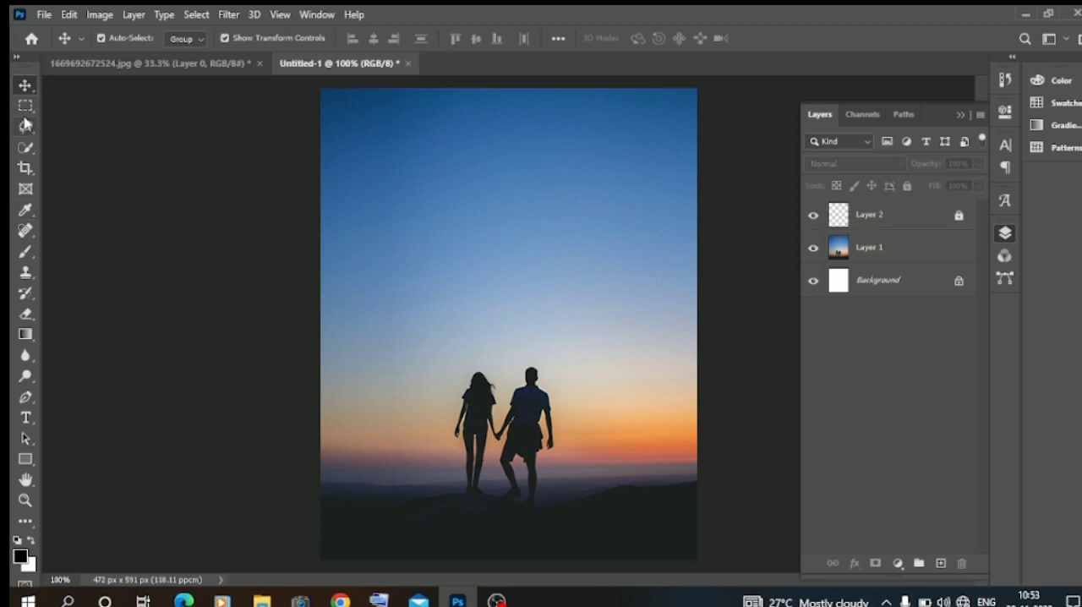
Select the couple on Layer 1 by framing both figures with the Object Selection tool in Rectangle mode.
right_click(27, 147)
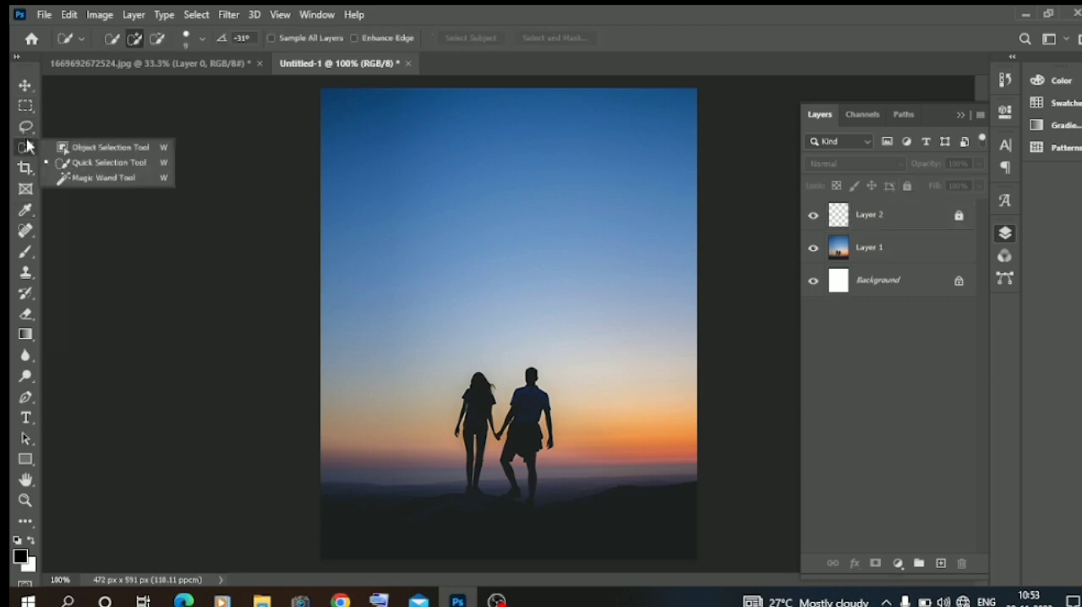
click(74, 156)
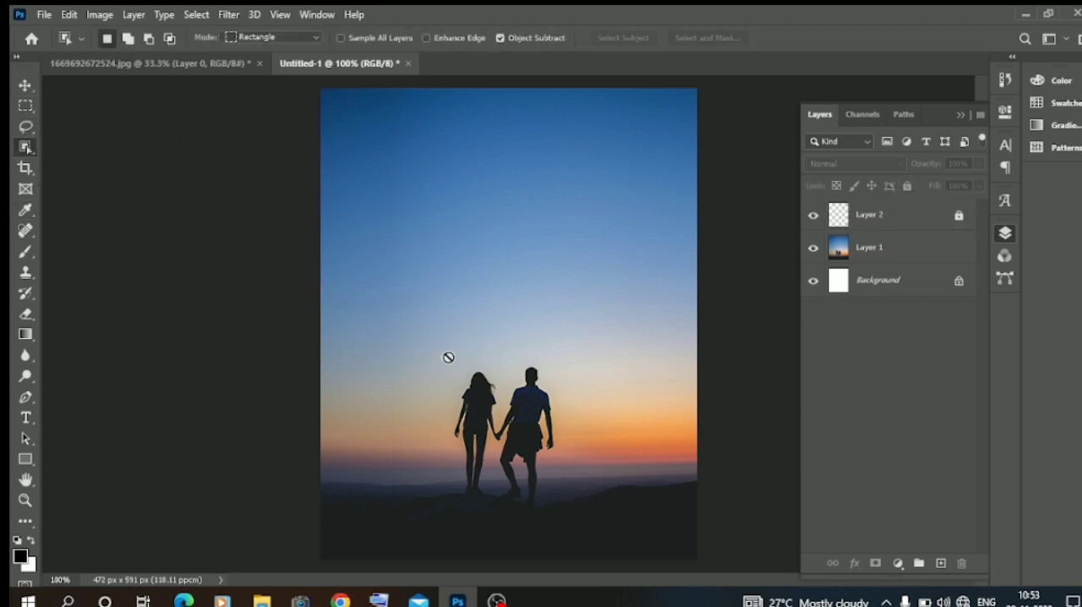
click(867, 245)
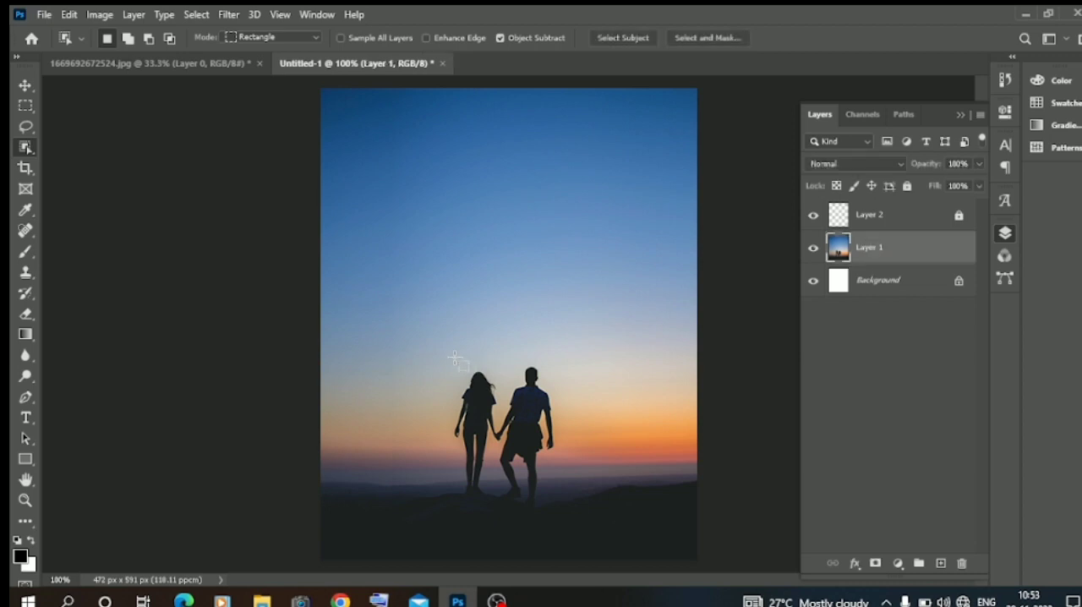
drag(440, 358, 563, 509)
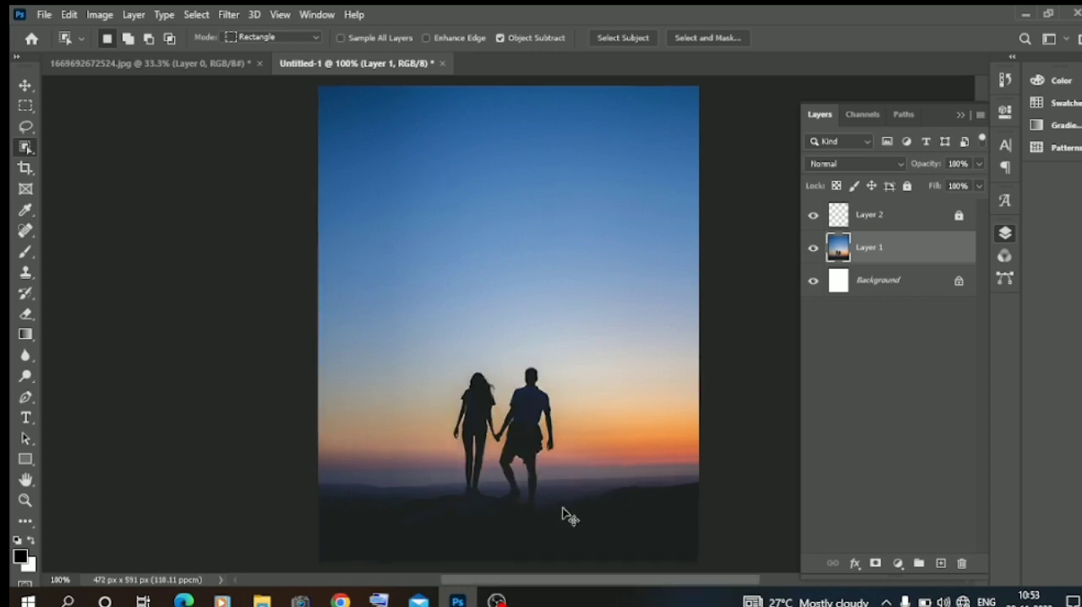
Extend the selection with the Quick Selection tool to include both people's feet, the gaps between their legs and the ground beneath them.
key(ctrl+plus)
key(ctrl+plus)
scroll(566, 510, down, 6)
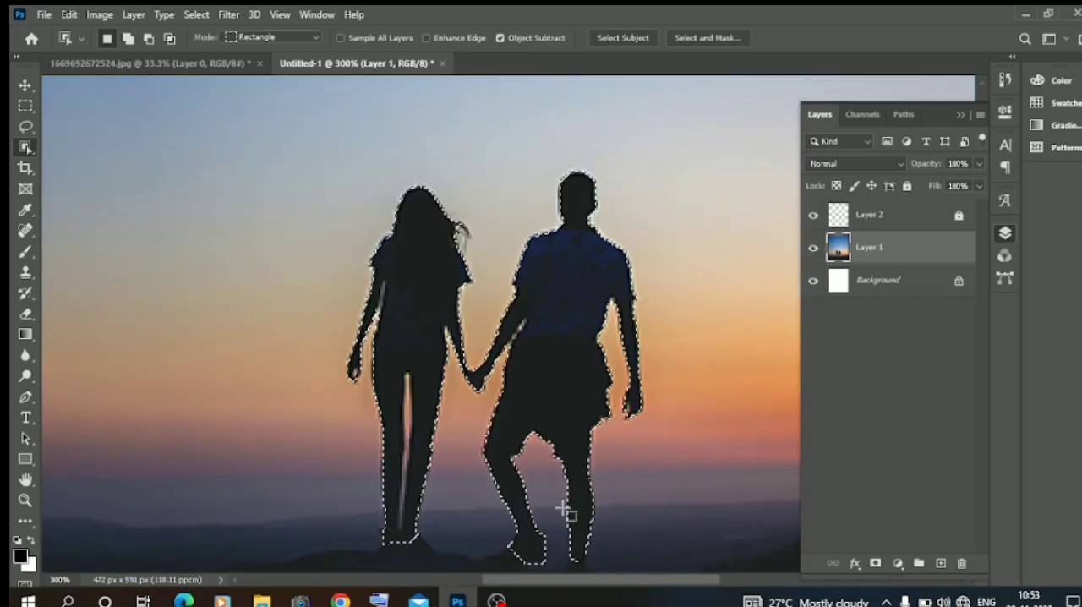
right_click(25, 147)
click(95, 162)
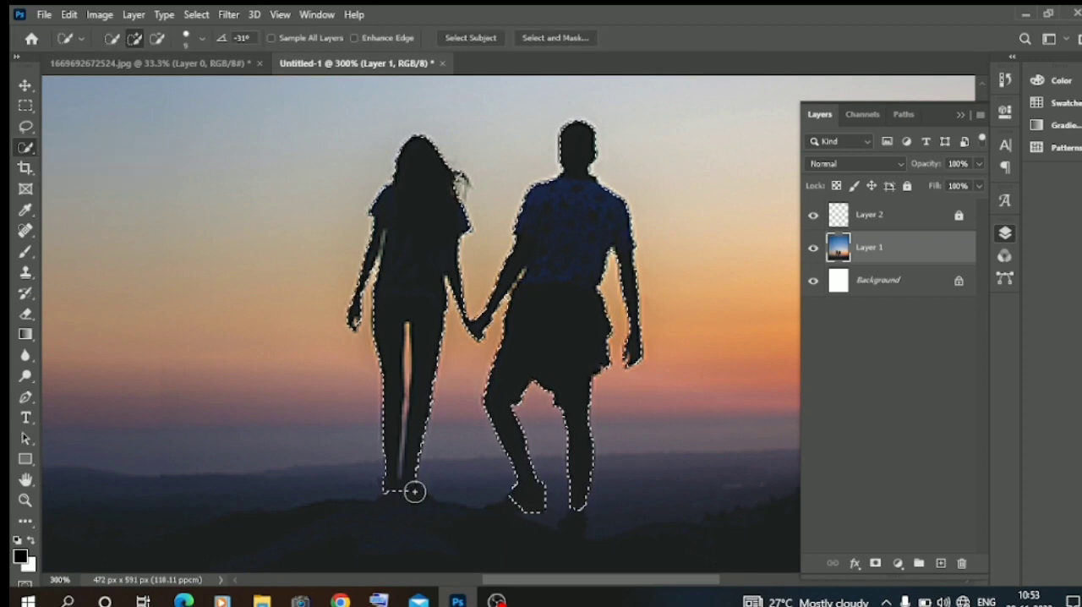
drag(397, 487, 401, 483)
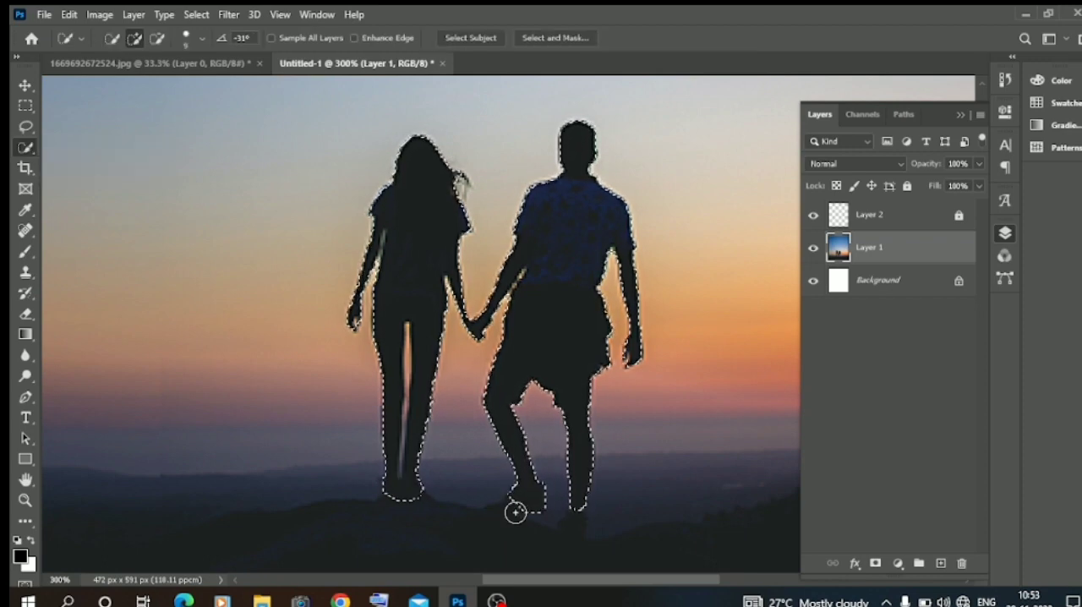
drag(516, 502, 579, 526)
click(387, 492)
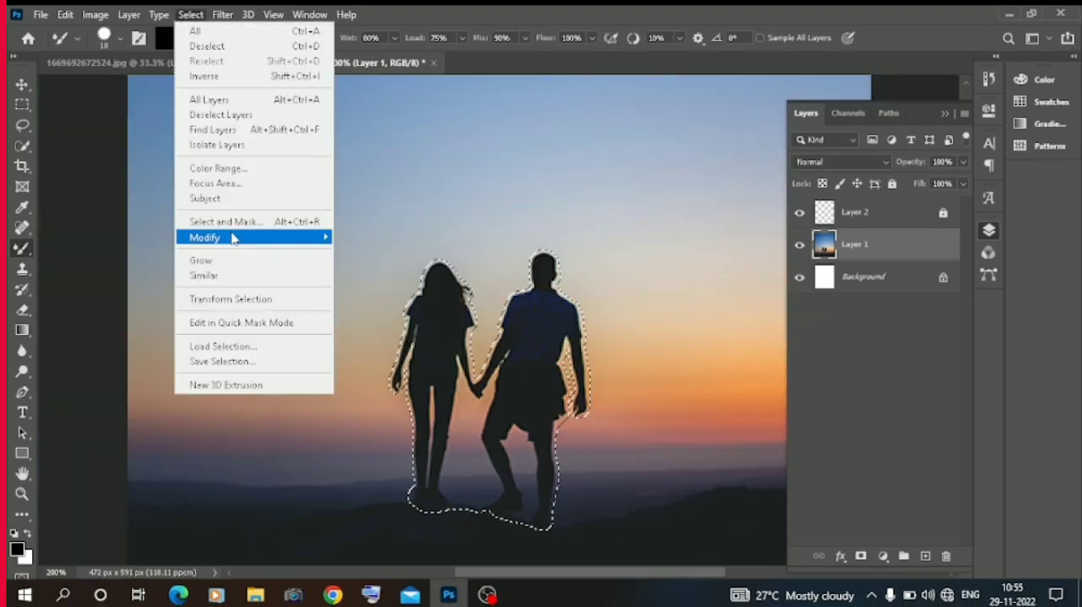
Expand the selection around the couple by 4 pixels.
mouse_move(210, 241)
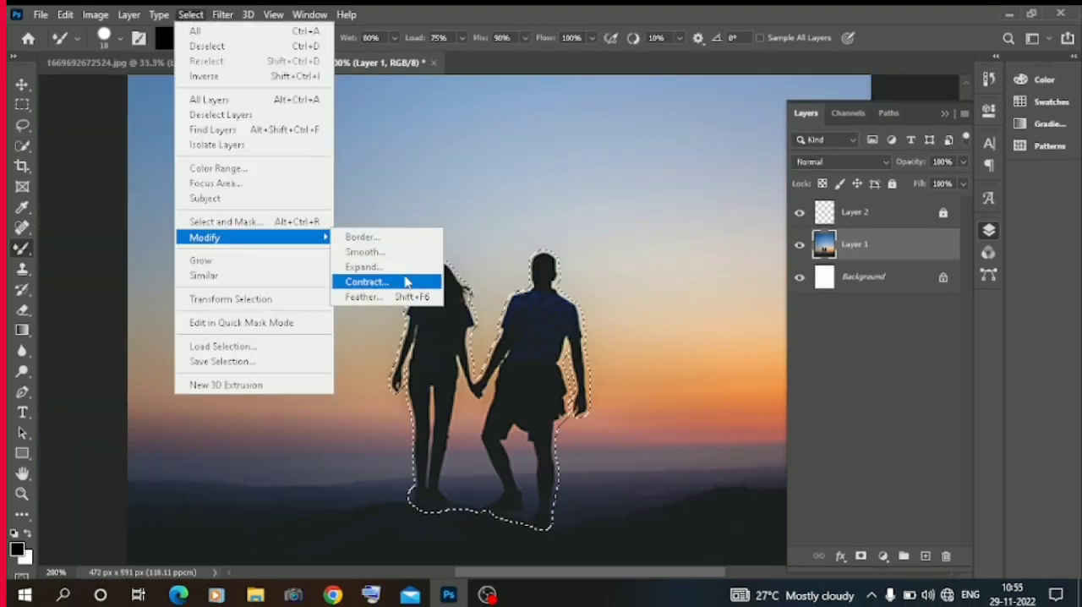
click(364, 267)
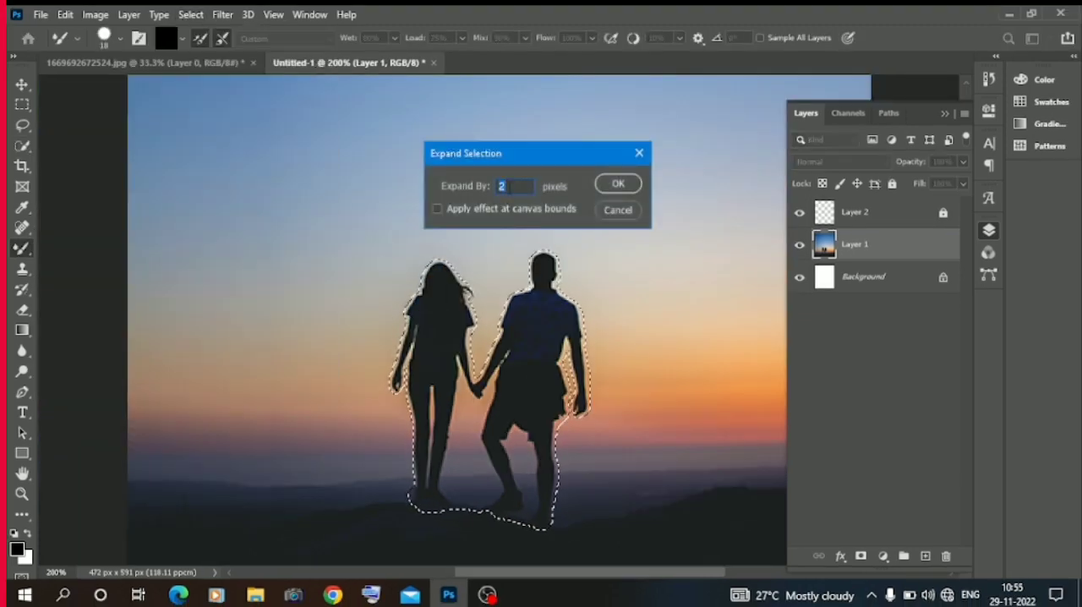
text(4)
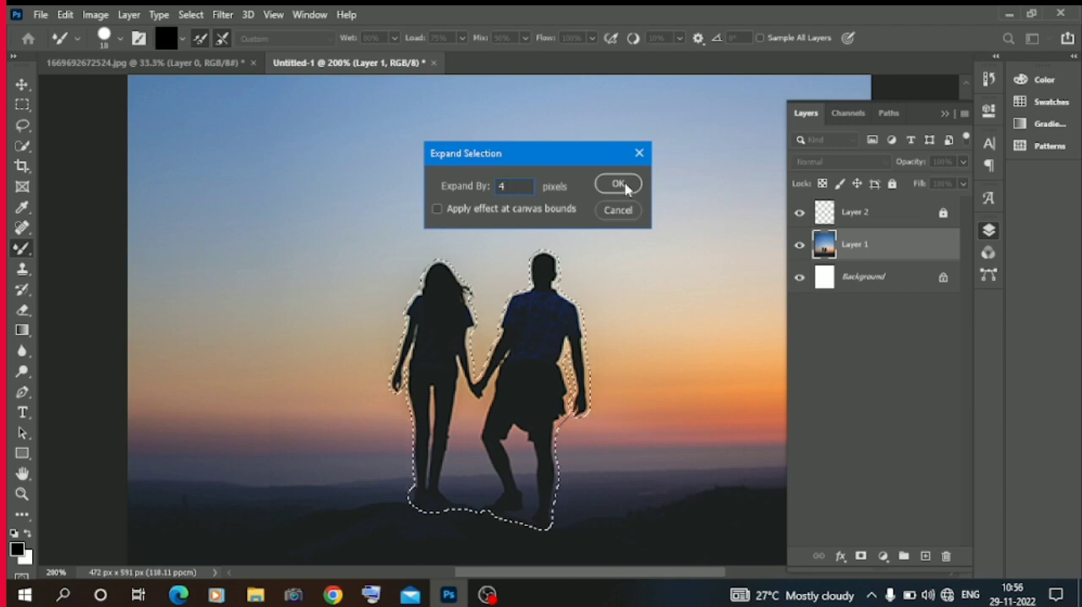
click(618, 184)
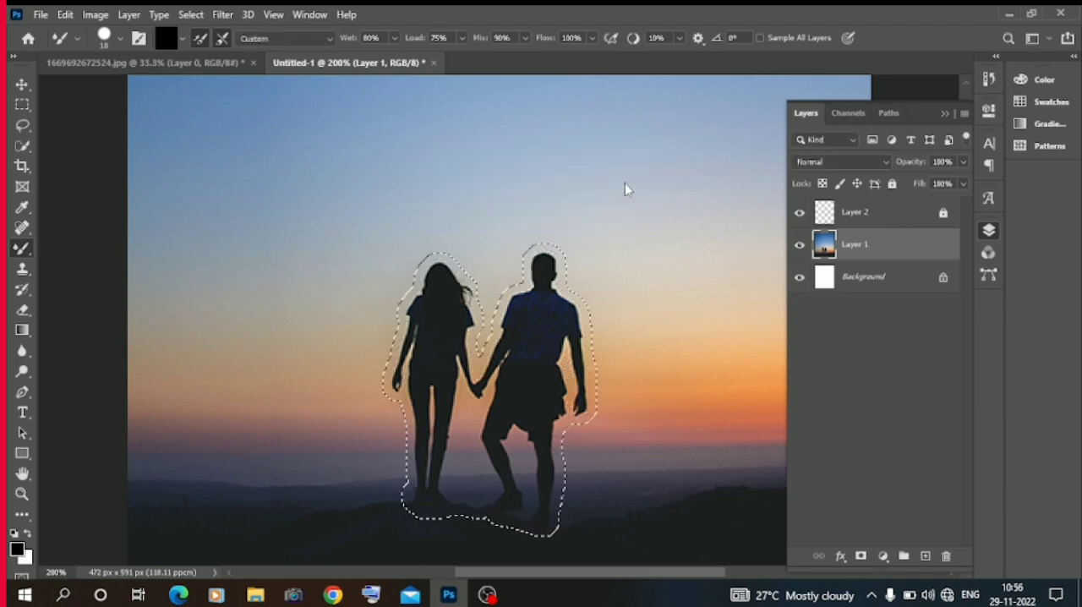
Fill the selected area so that matching sky and ground replace the couple, and deselect.
click(66, 16)
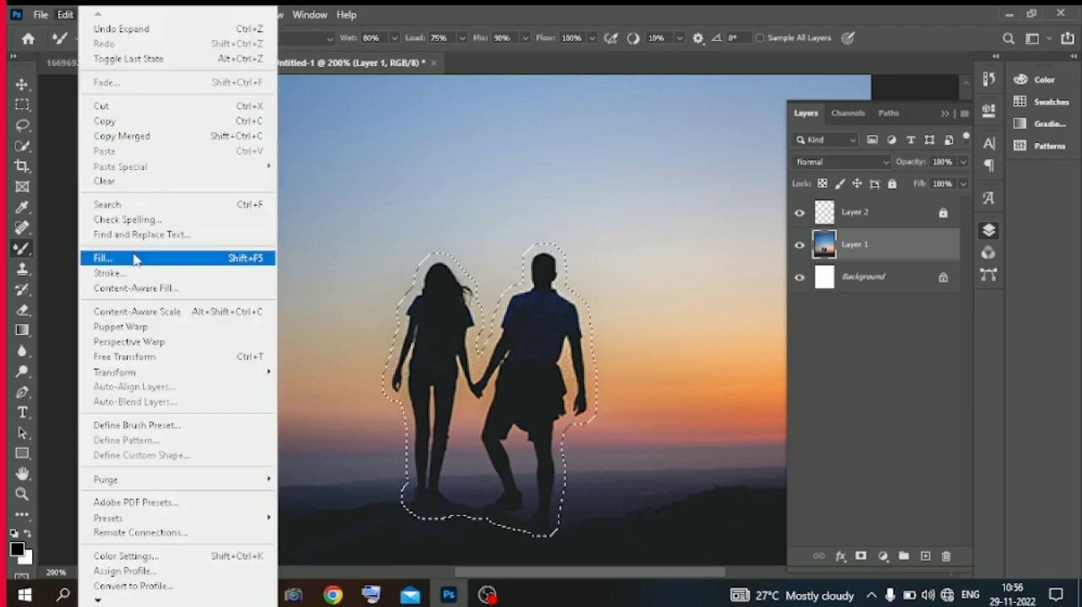
click(103, 258)
click(642, 145)
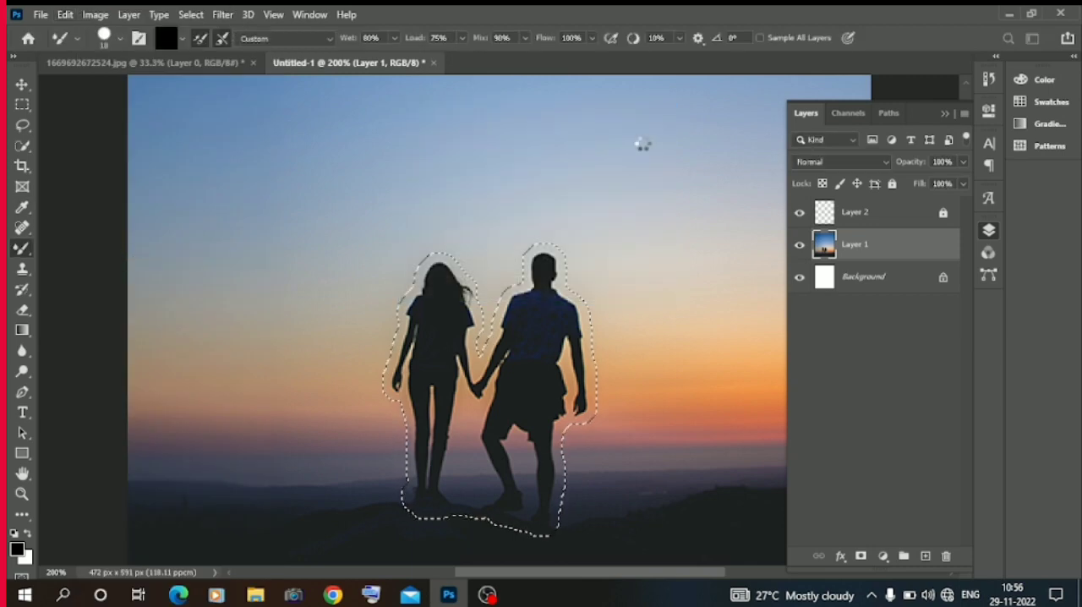
key(m)
key(ctrl+d)
Lock all of Layer 1 and leave no layer selected.
click(23, 85)
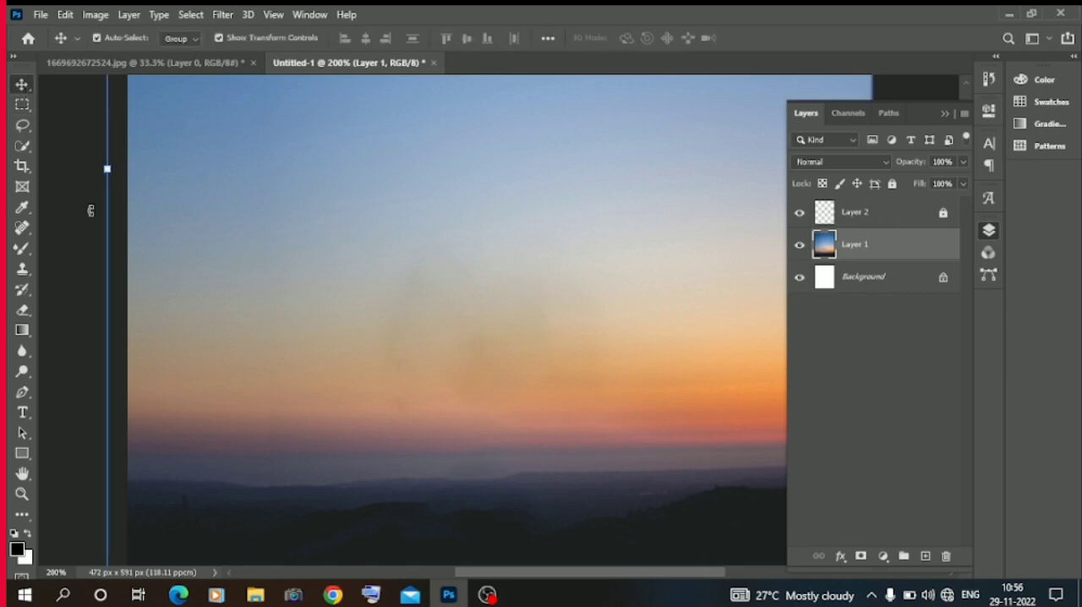
click(892, 185)
click(84, 289)
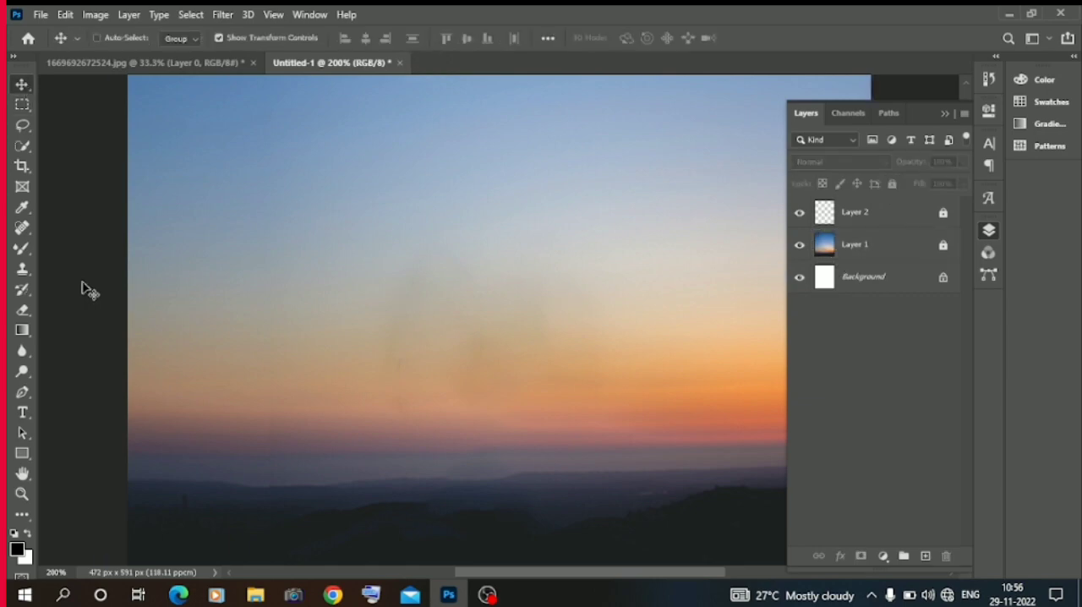
key(ctrl+1)
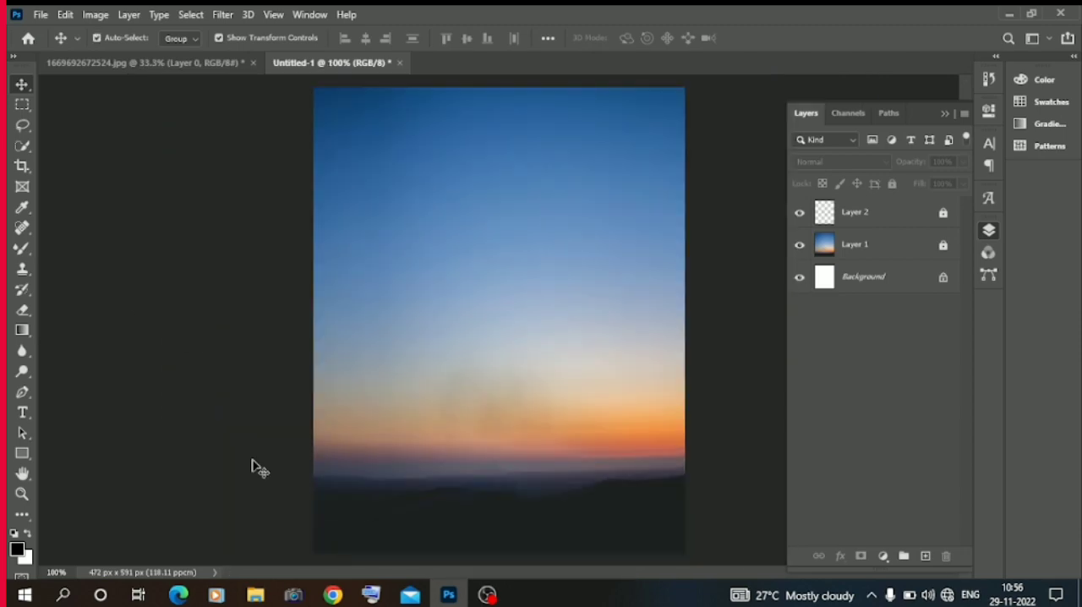
Copy the cut-out couple from 1669692672524.jpg into Untitled-1, scale it to about 21% and stand it on the dark ground near the centre.
click(256, 595)
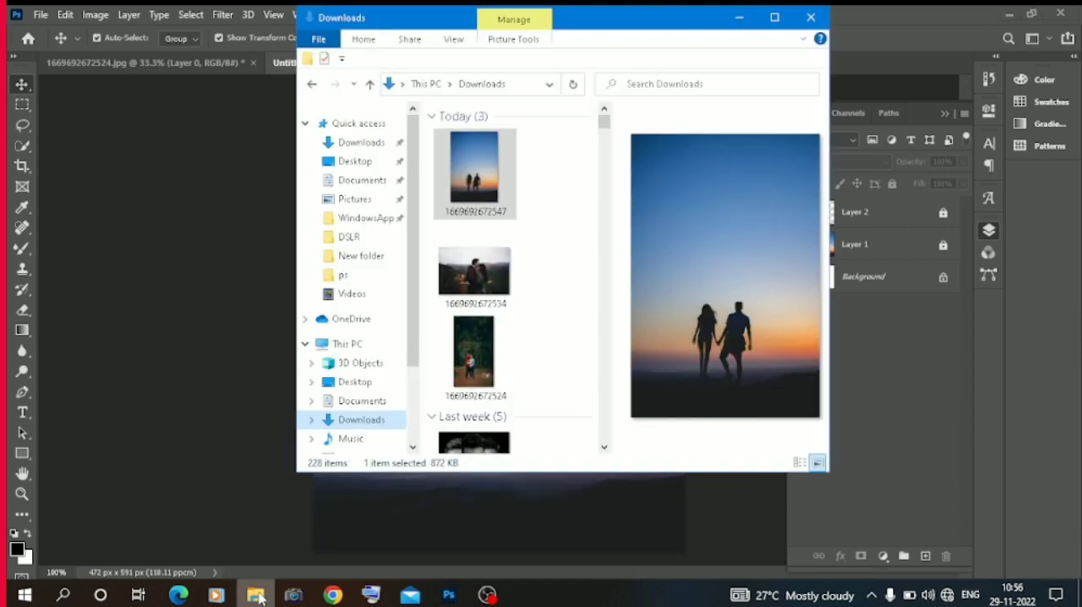
click(256, 595)
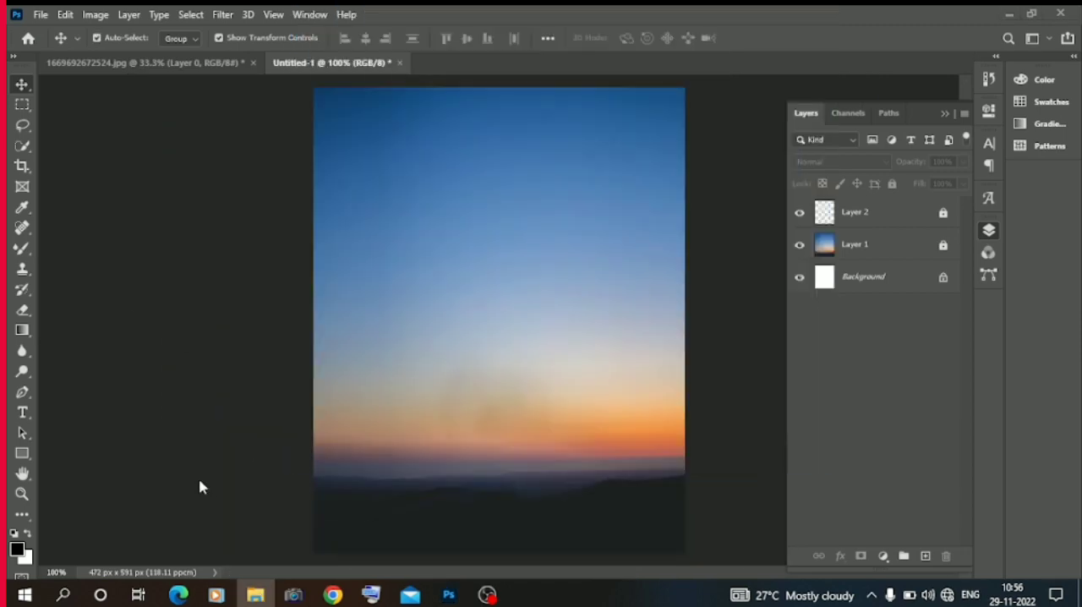
click(212, 62)
drag(474, 372, 284, 67)
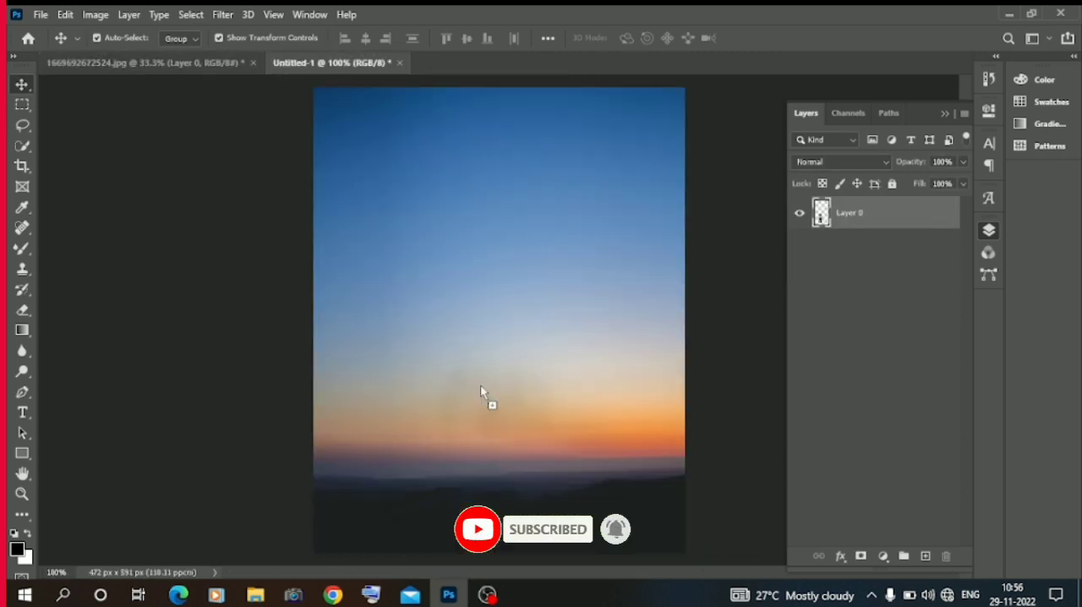
drag(481, 386, 487, 402)
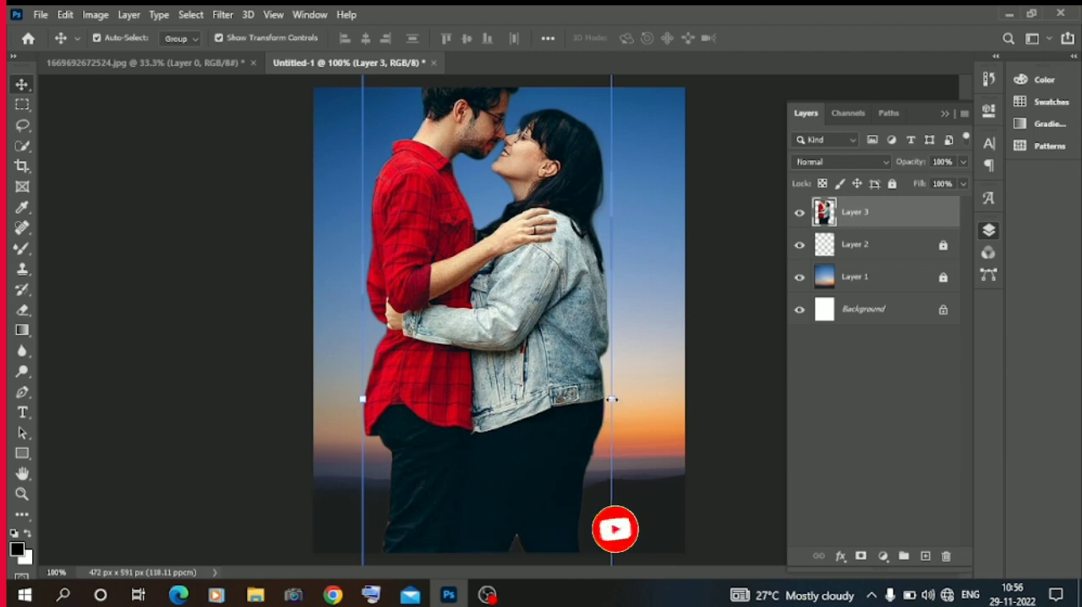
drag(613, 399, 498, 422)
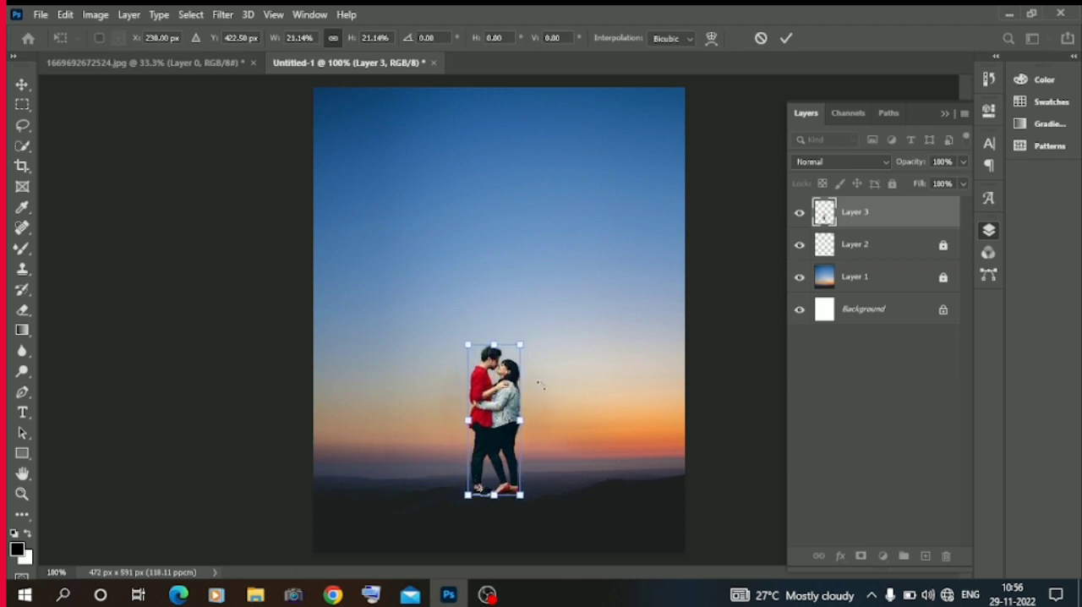
click(129, 247)
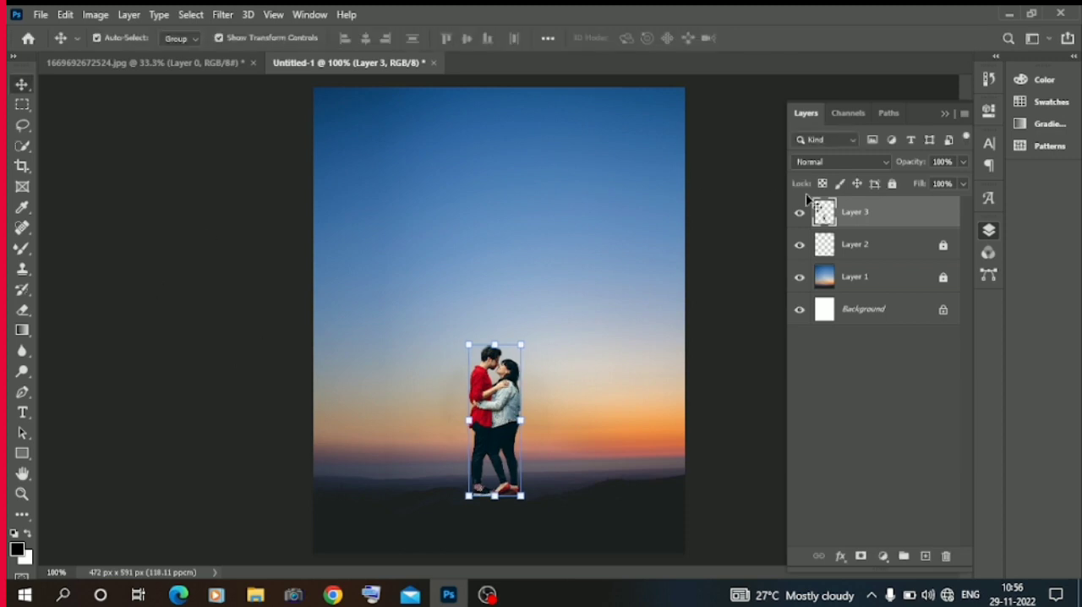
Add a Color Balance adjustment layer above Layer 3 and slightly adjust the cyan–red balance of the midtones.
click(881, 558)
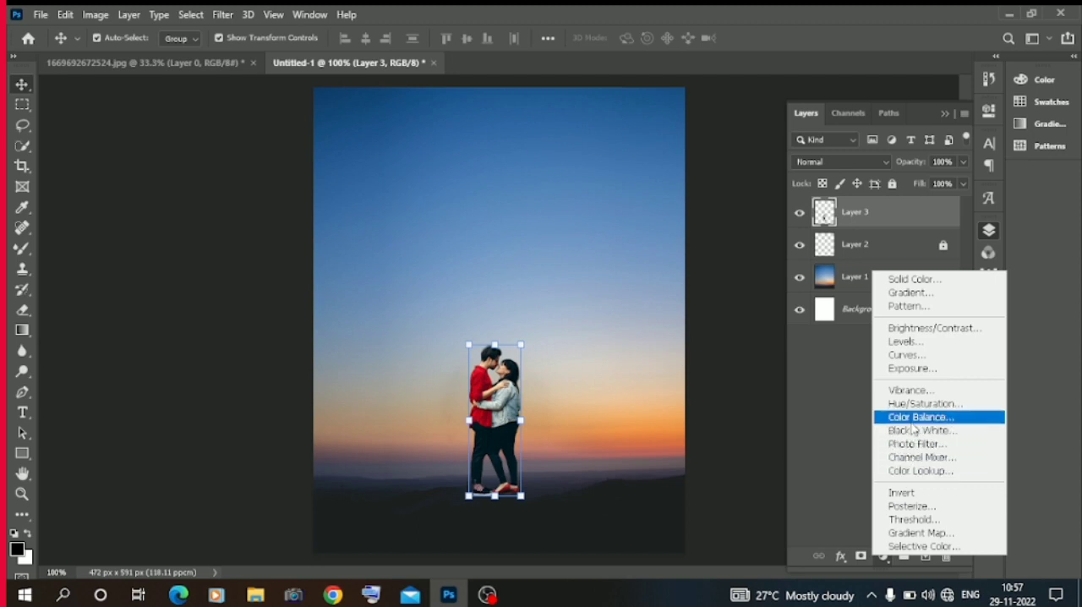
click(913, 416)
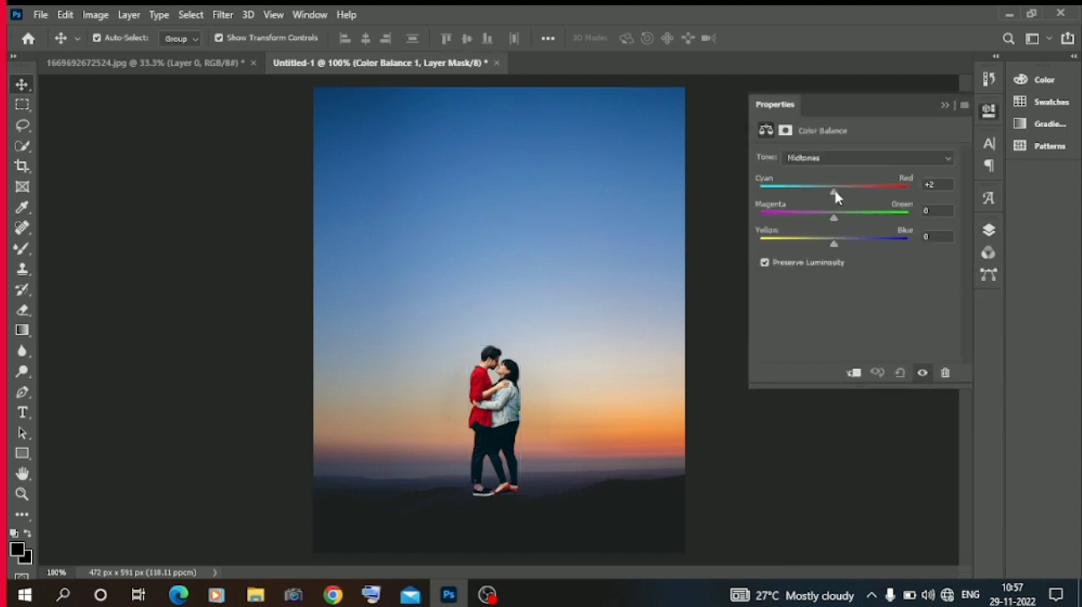
mouse_move(837, 196)
mouse_down()
mouse_move(773, 189)
mouse_move(828, 202)
mouse_up()
click(944, 106)
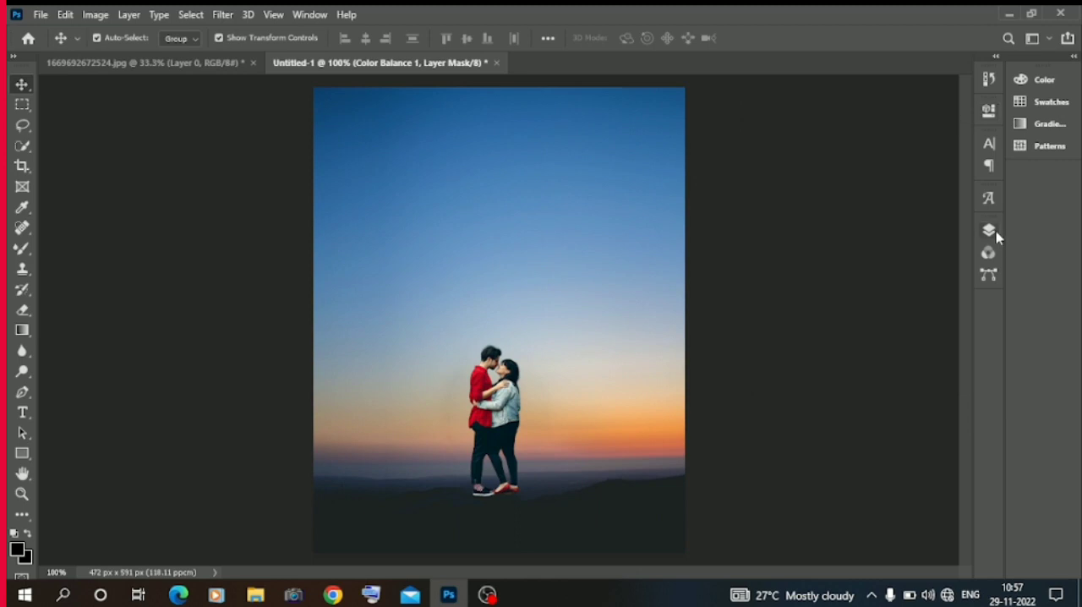
Give Layer 3 a Color Overlay in #1d2224, sampled from the dark ground, with 95% opacity.
click(990, 230)
right_click(864, 245)
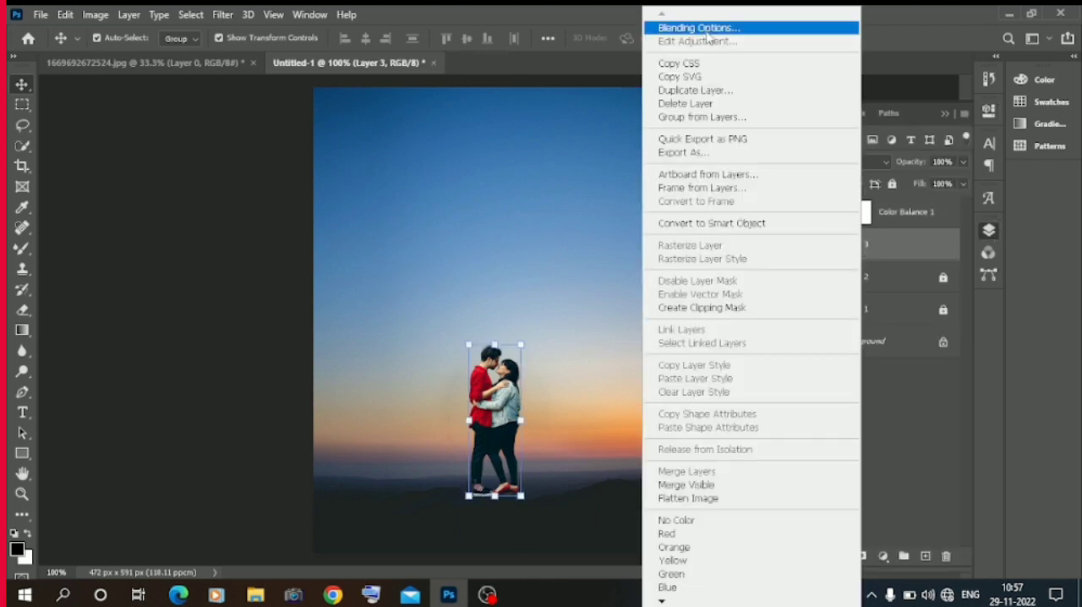
click(706, 29)
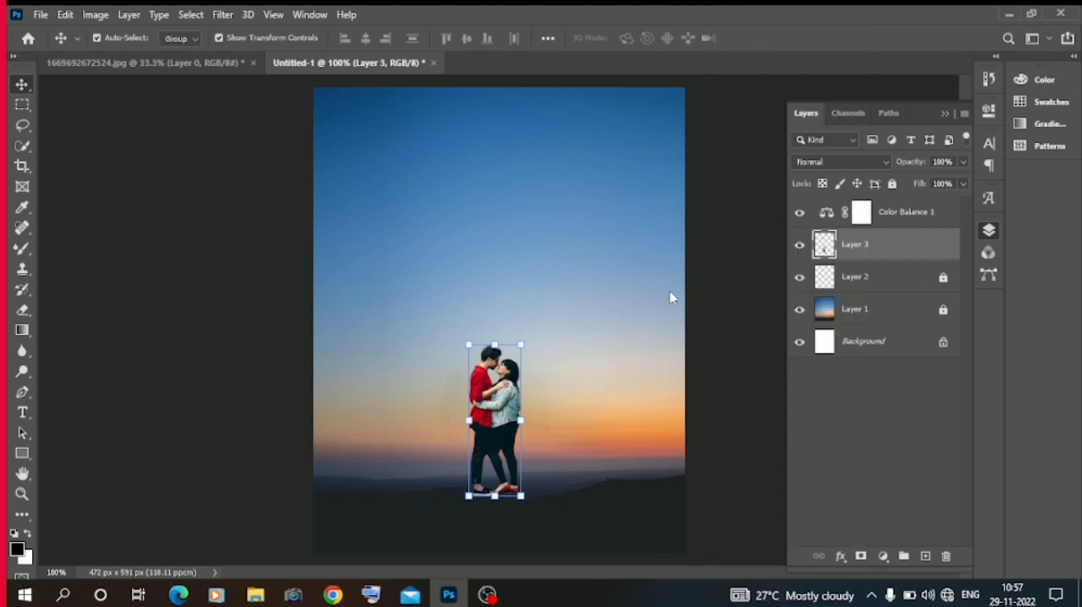
drag(618, 196, 649, 85)
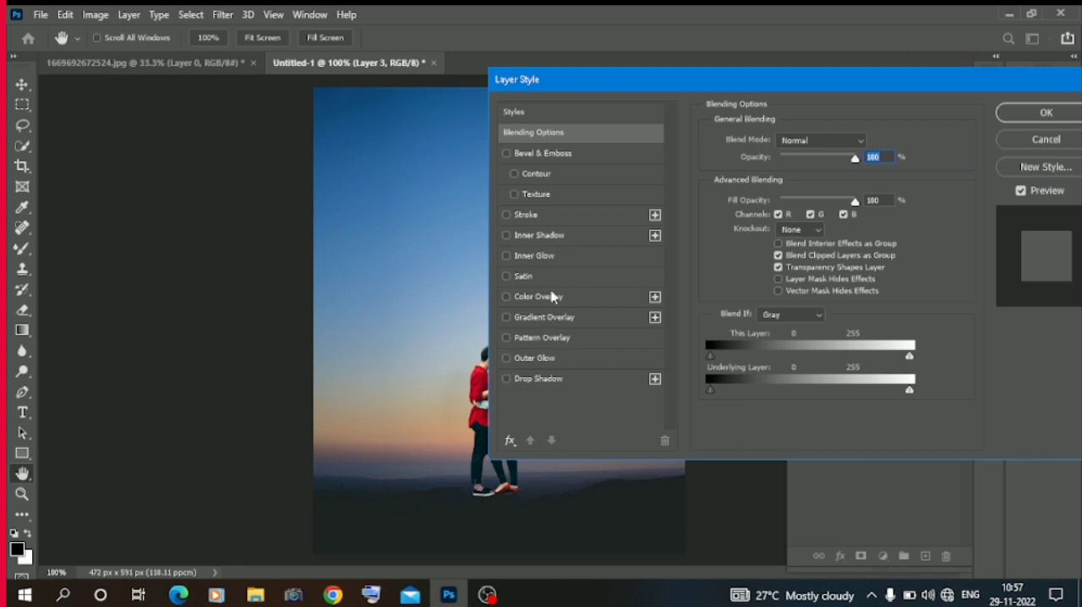
click(552, 296)
click(875, 149)
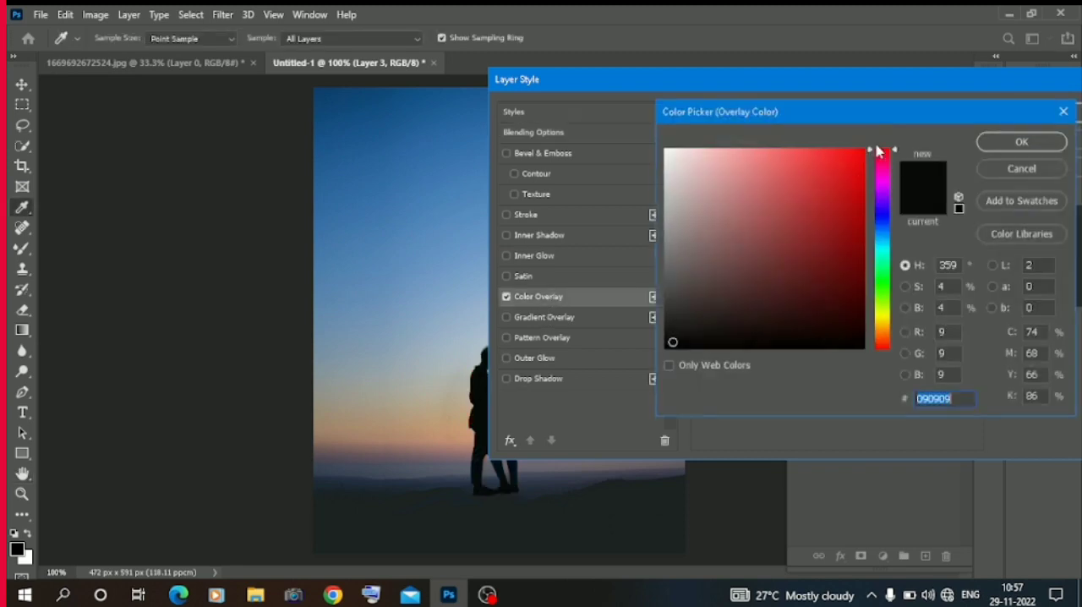
click(453, 516)
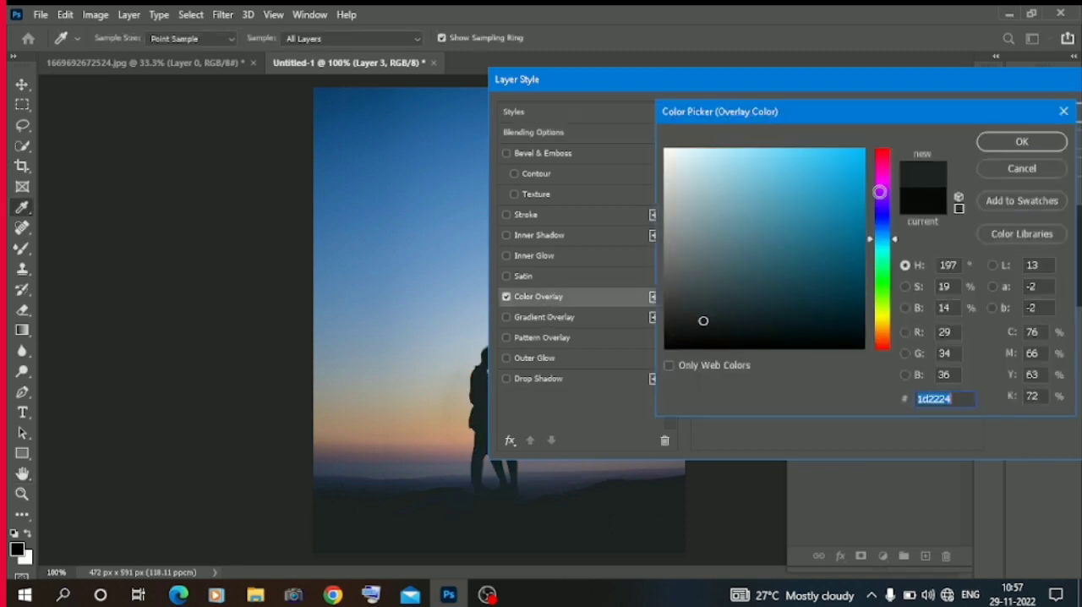
click(1009, 144)
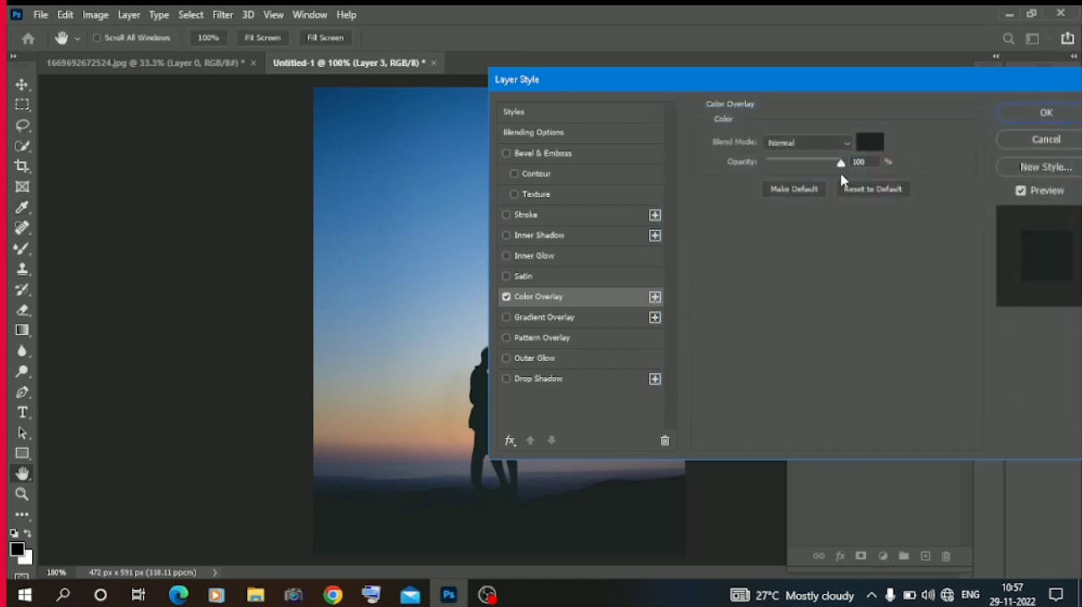
drag(832, 160, 836, 162)
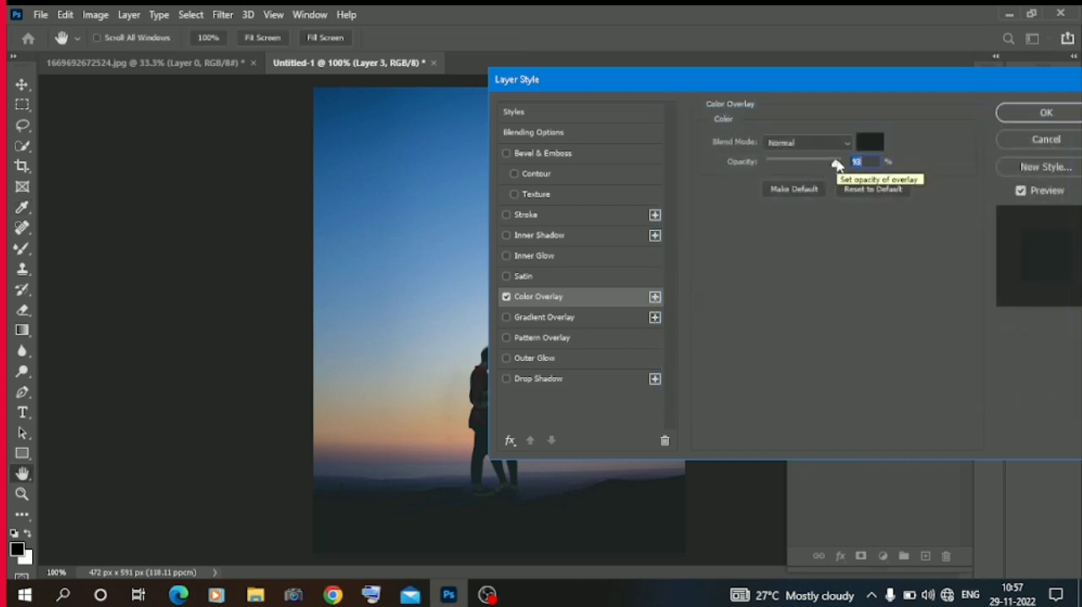
drag(837, 165, 840, 165)
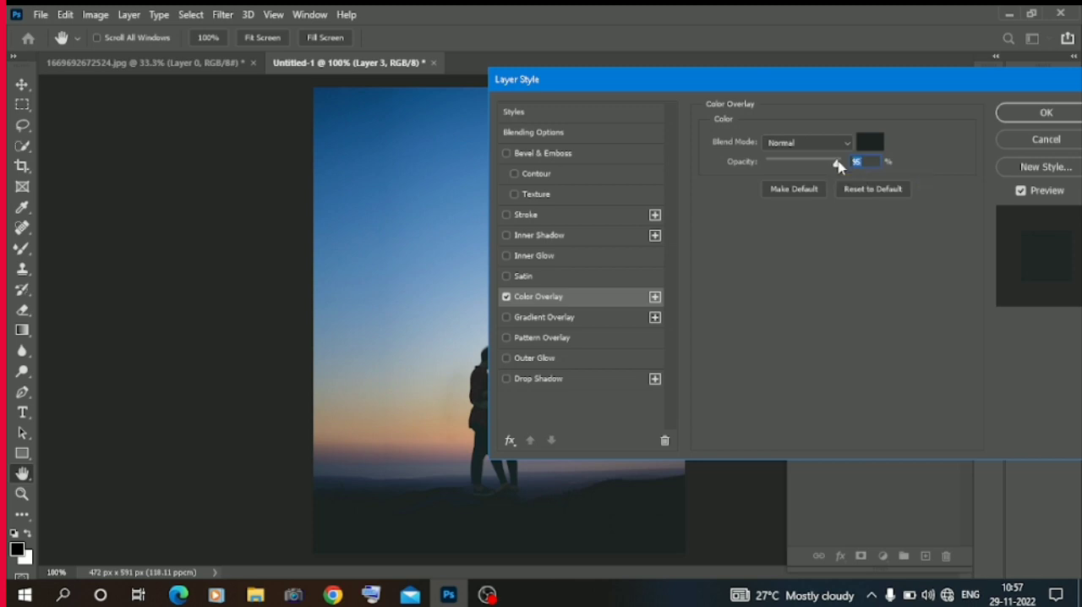
Try a Normal-mode Inner Shadow on Layer 3 with 72% opacity, 15 px distance, 14% choke and various angles, then disable it.
click(566, 237)
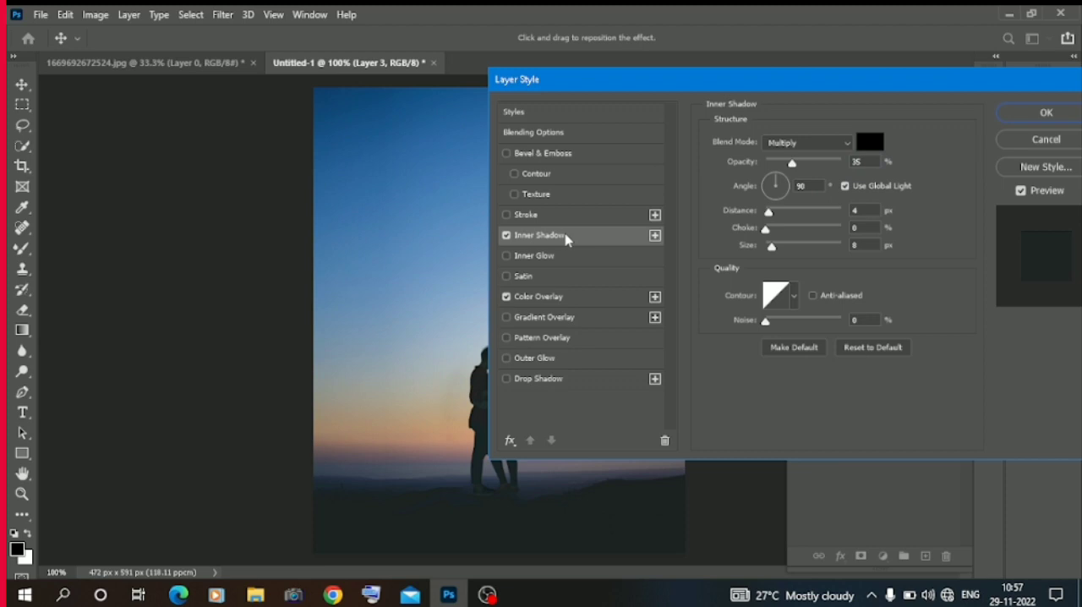
click(812, 143)
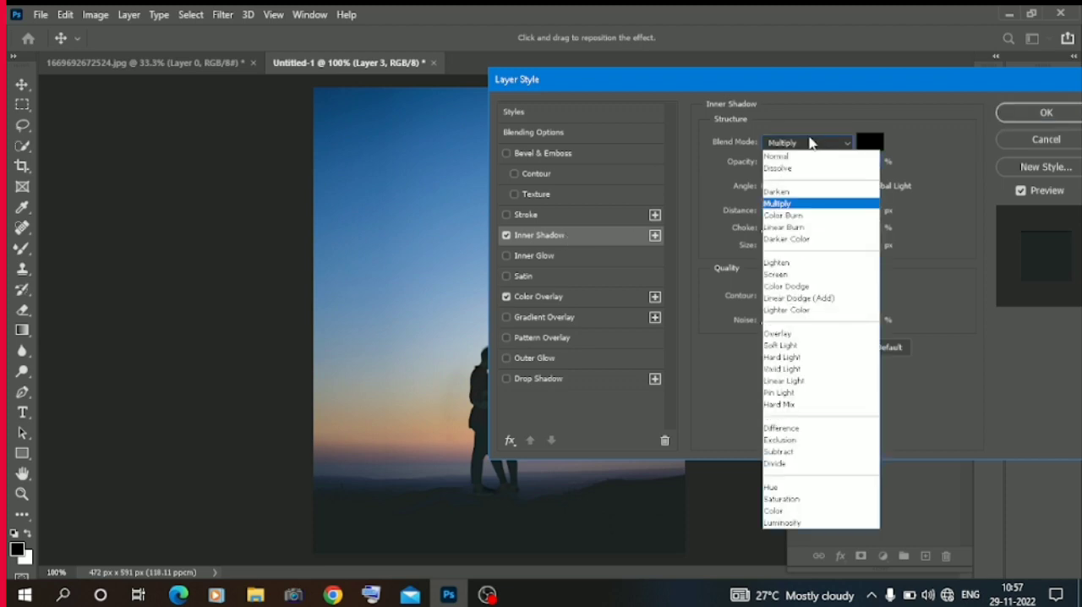
click(800, 157)
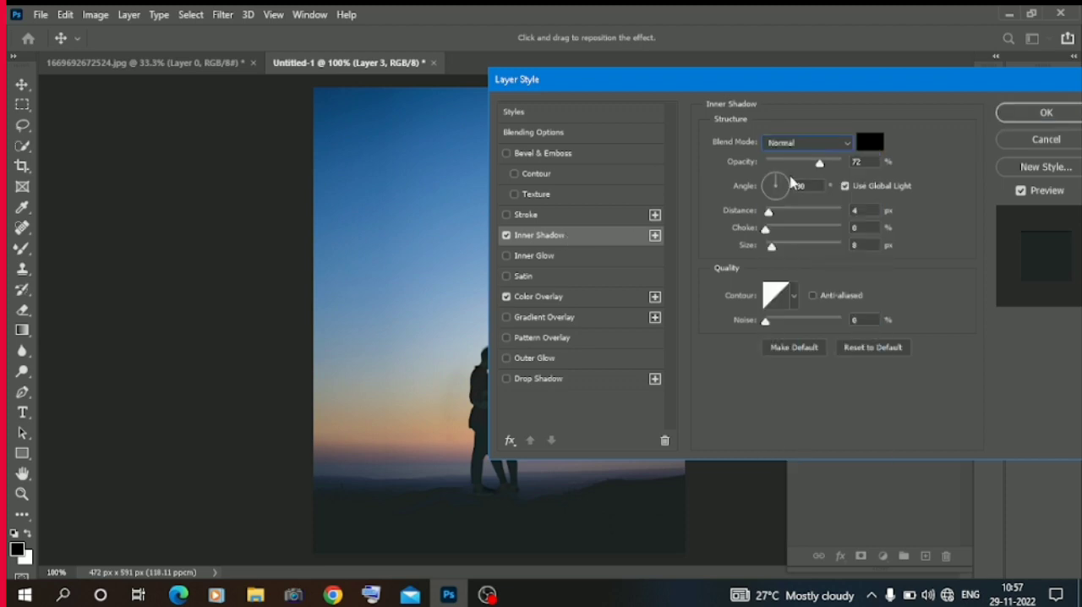
drag(769, 211, 777, 212)
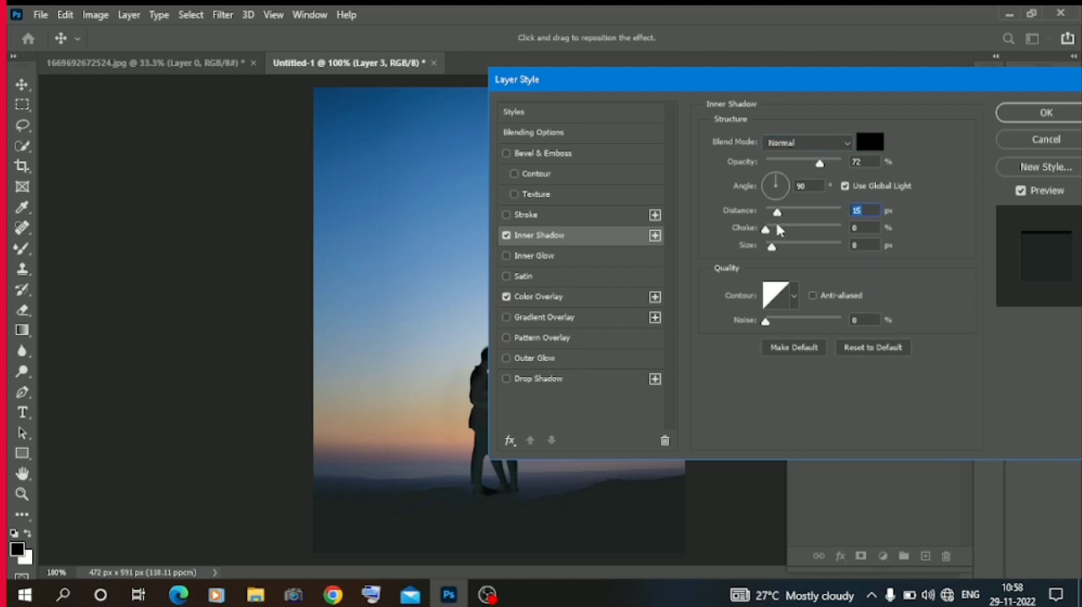
click(777, 229)
click(776, 183)
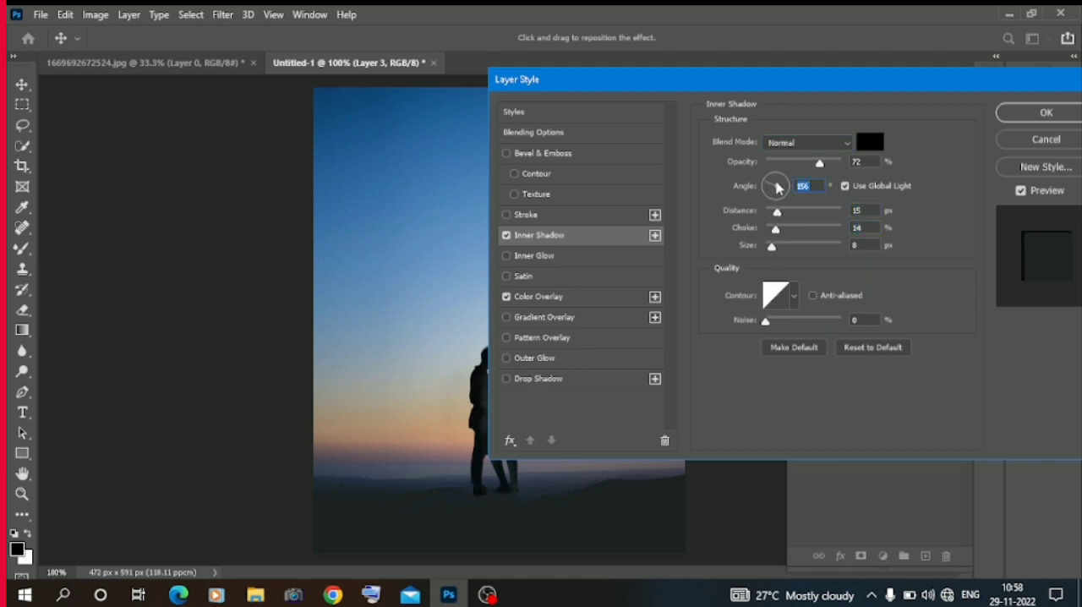
click(780, 197)
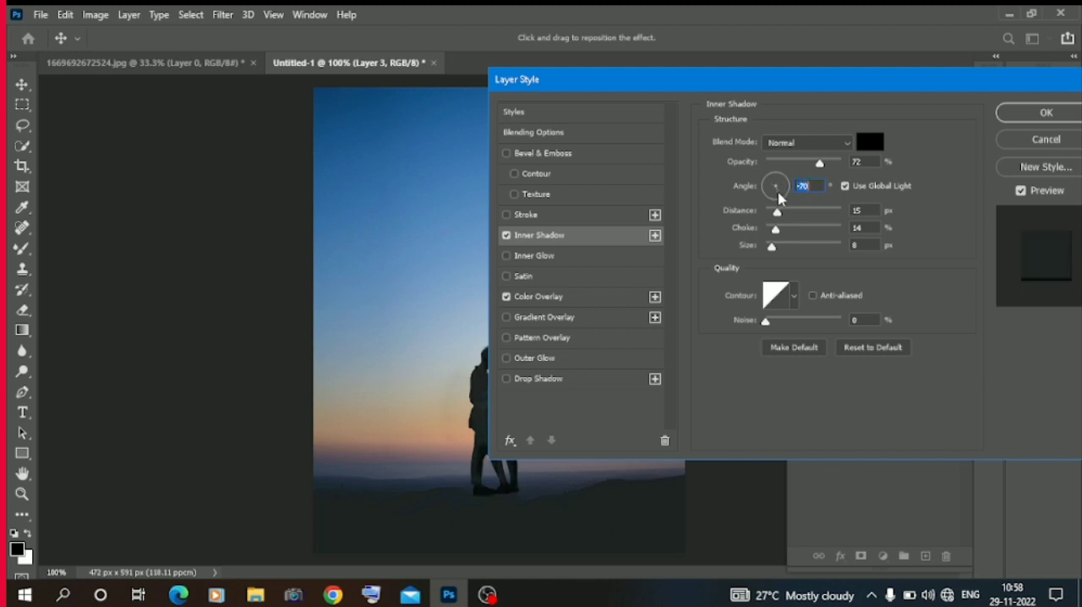
click(775, 185)
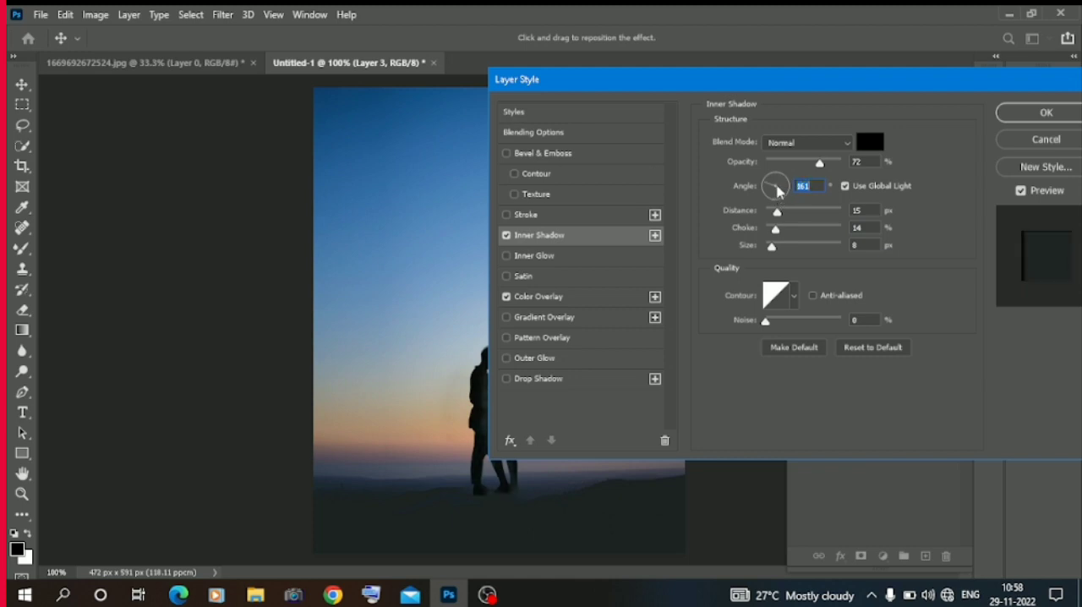
click(777, 190)
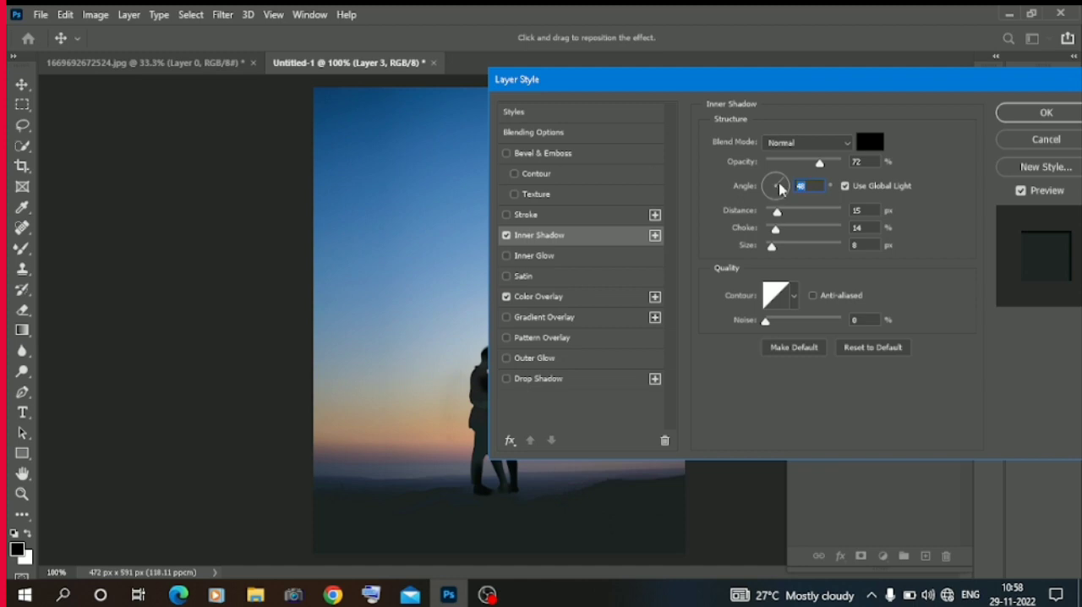
click(506, 236)
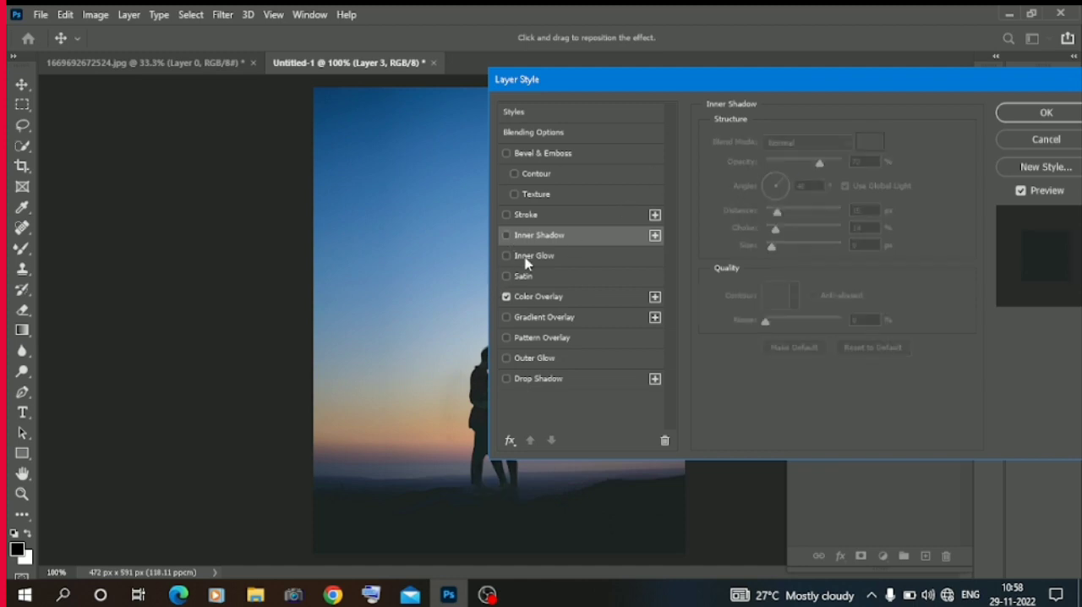
Give Layer 3 an Inner Glow in #080707 with Normal blend mode and 23% opacity, apply the style and deselect the layer.
click(526, 263)
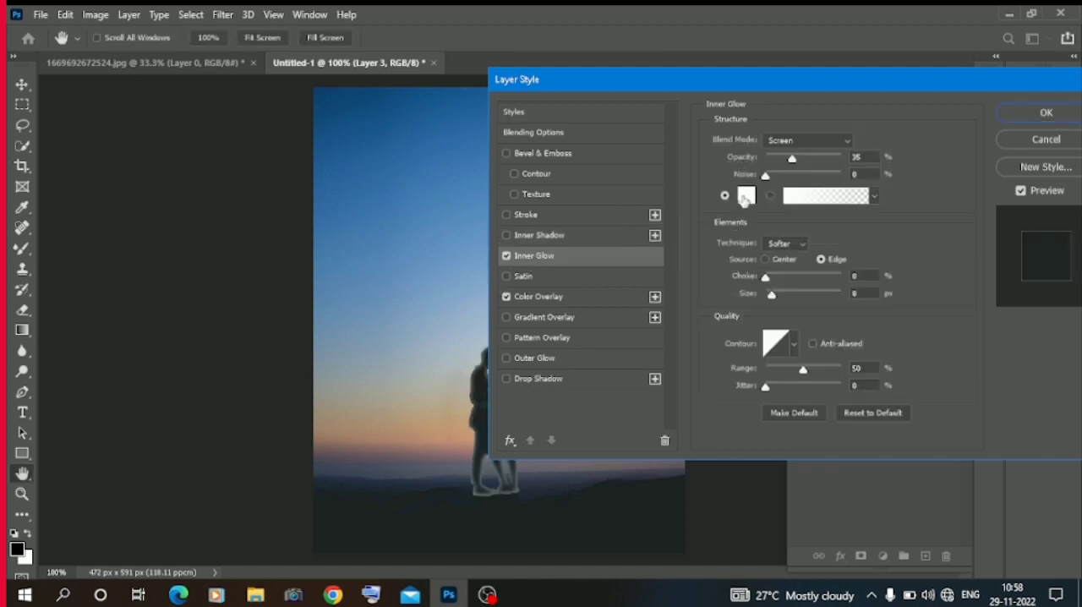
click(745, 198)
click(715, 339)
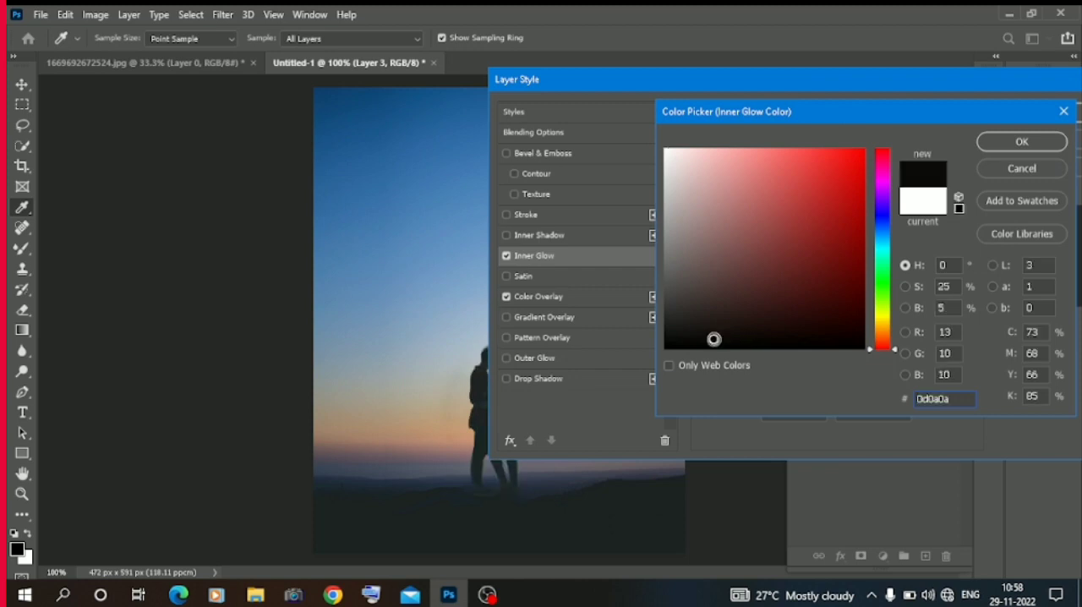
click(685, 344)
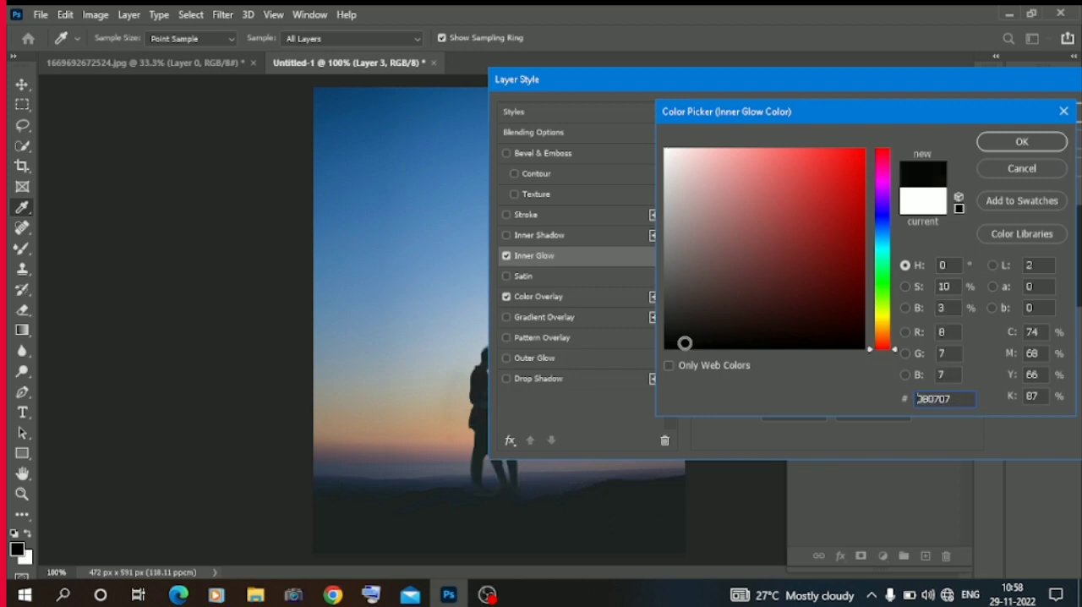
click(1012, 143)
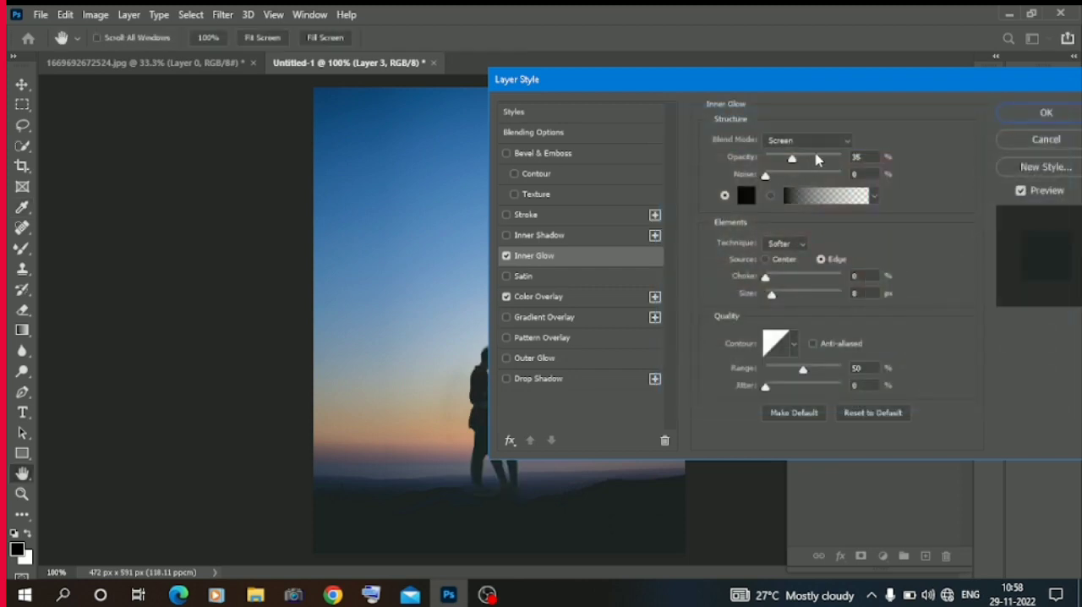
click(817, 160)
click(820, 142)
click(800, 150)
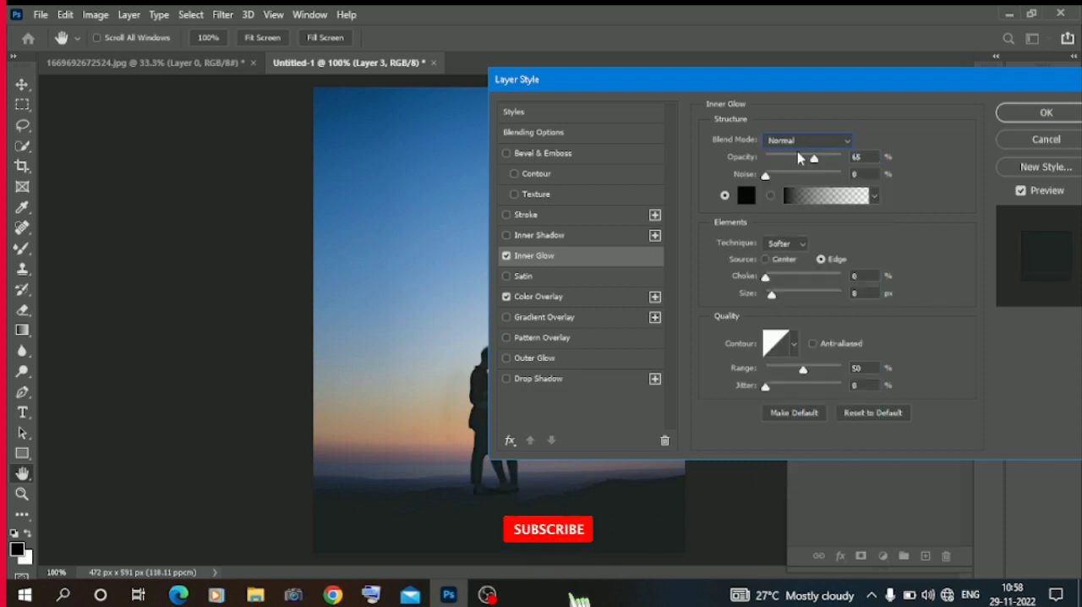
click(785, 160)
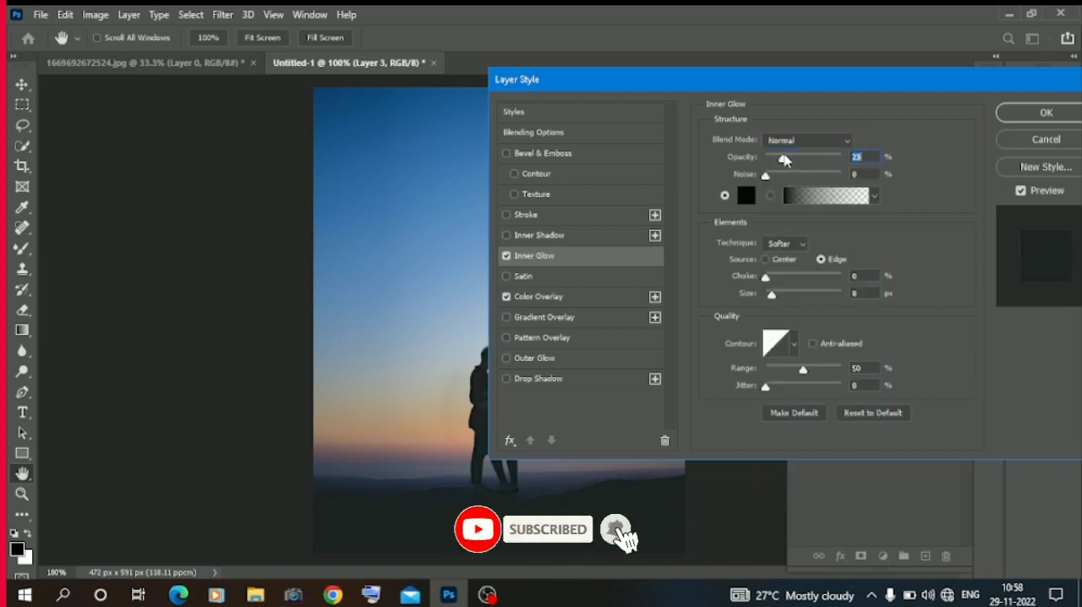
click(1031, 113)
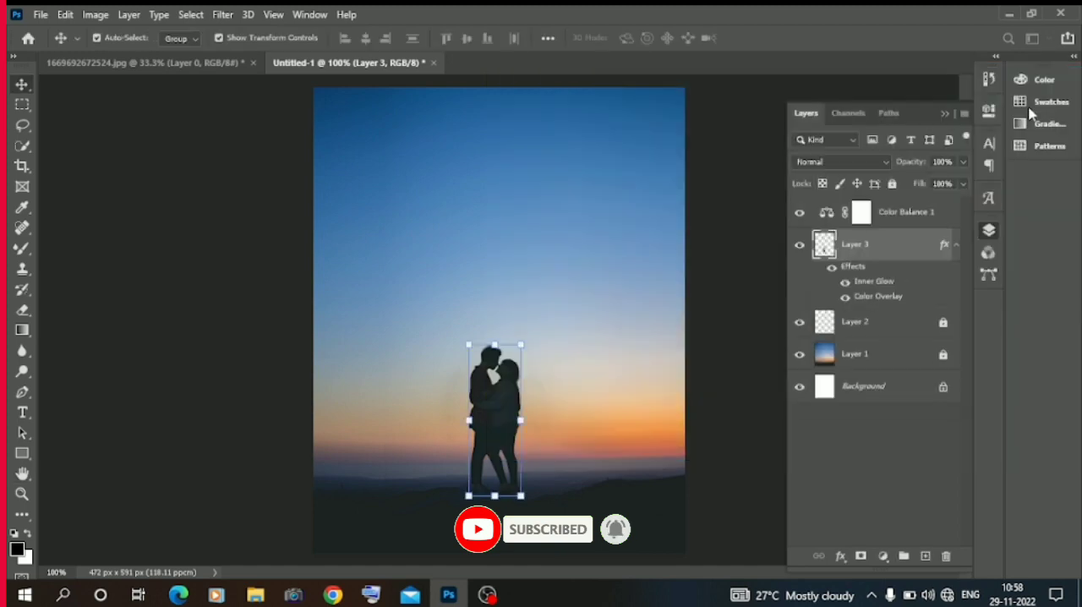
click(155, 229)
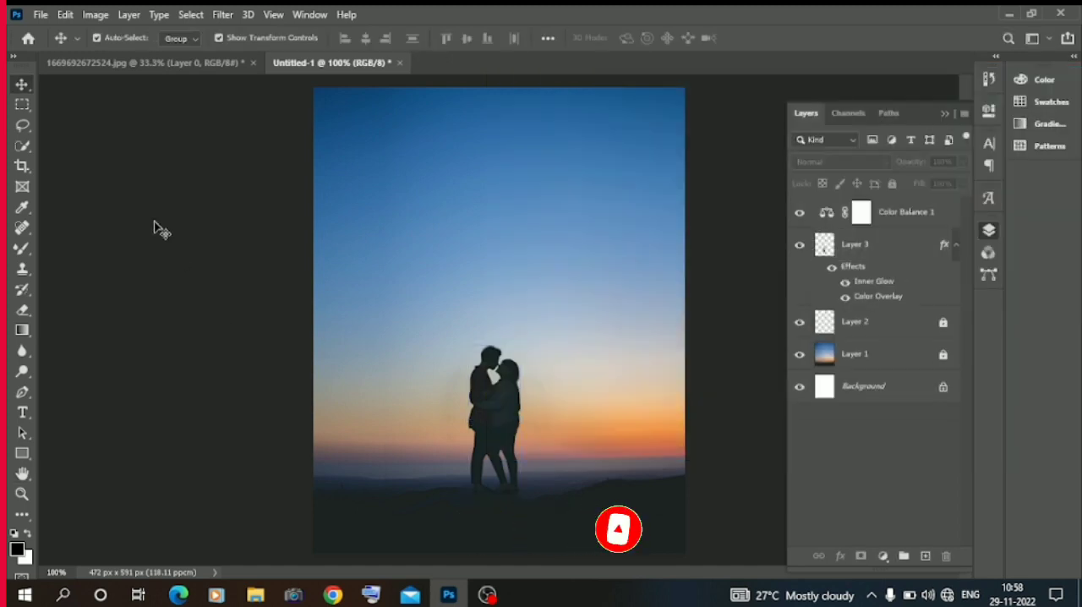
click(256, 595)
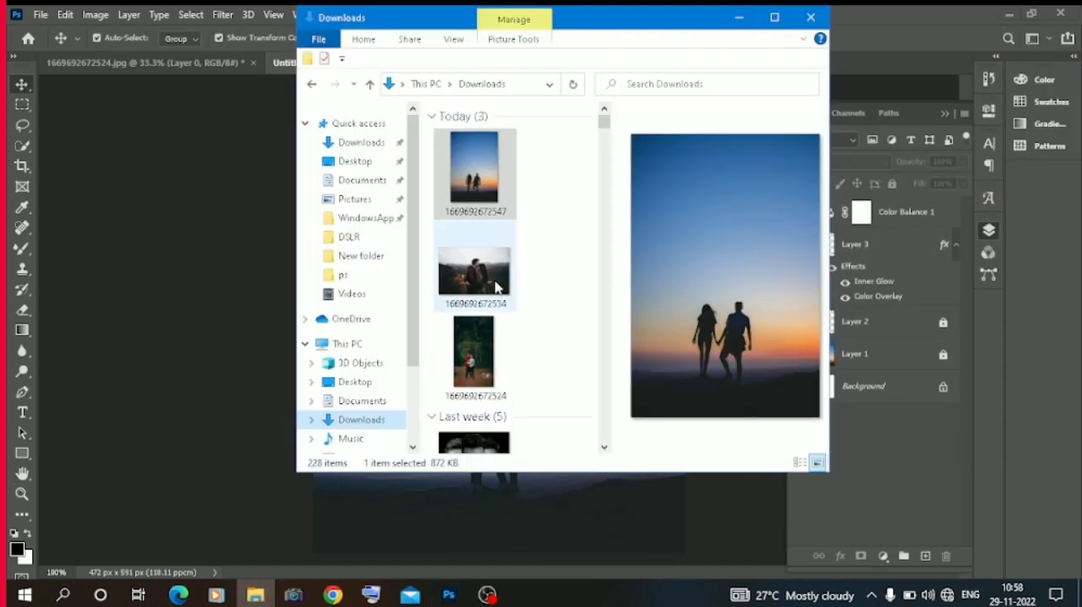
drag(493, 283, 353, 493)
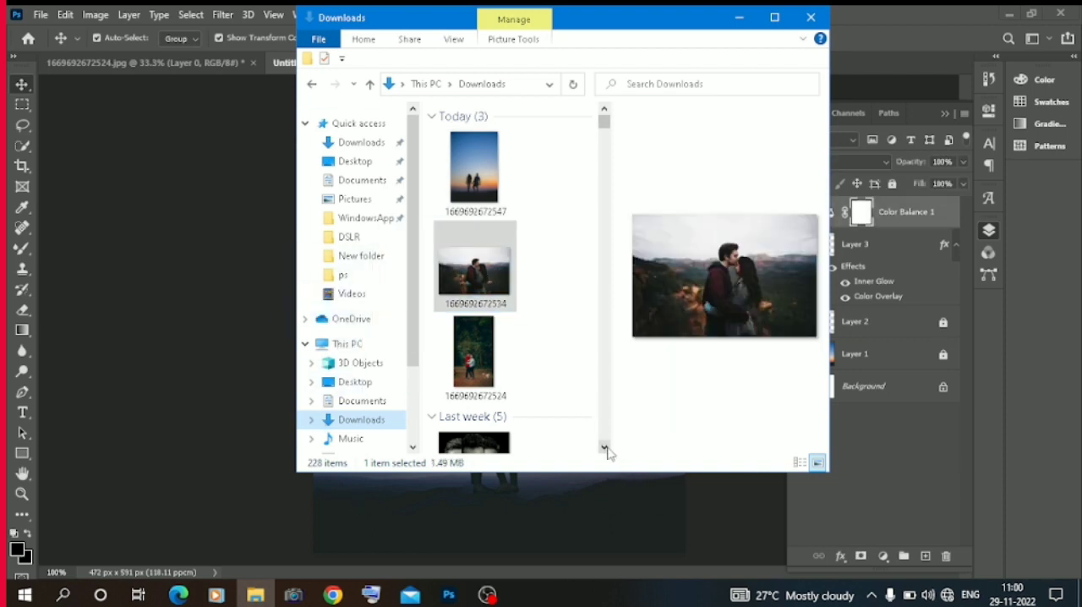
click(604, 449)
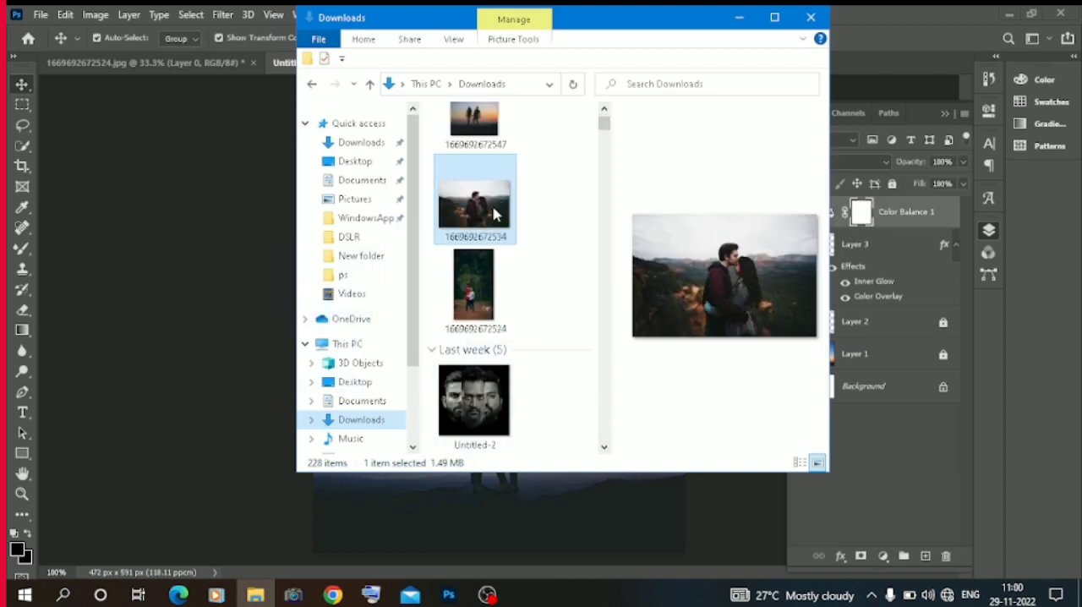
drag(487, 216, 493, 506)
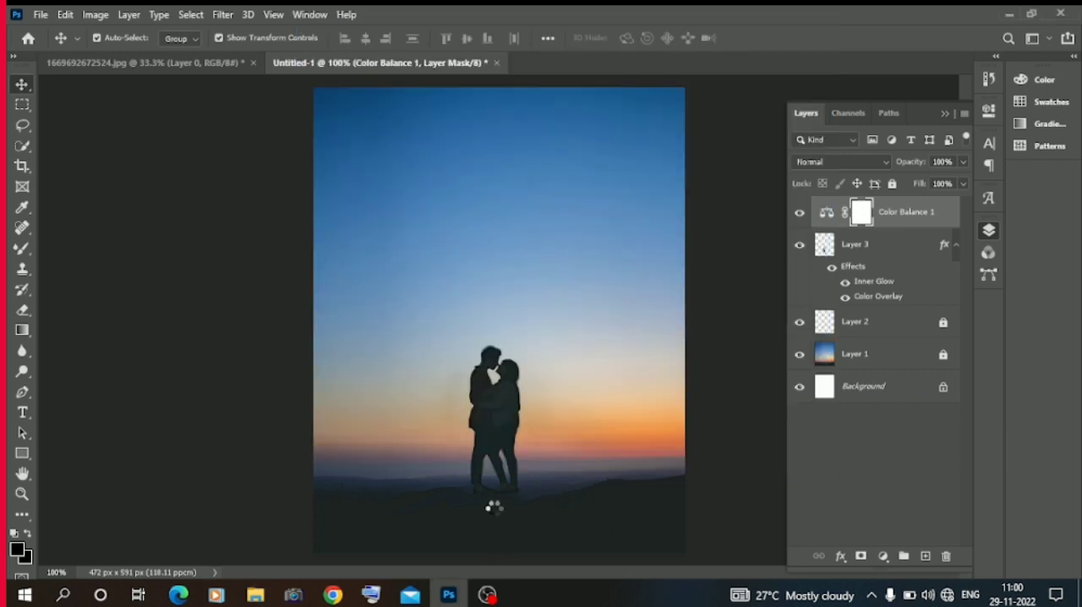
click(191, 14)
click(129, 167)
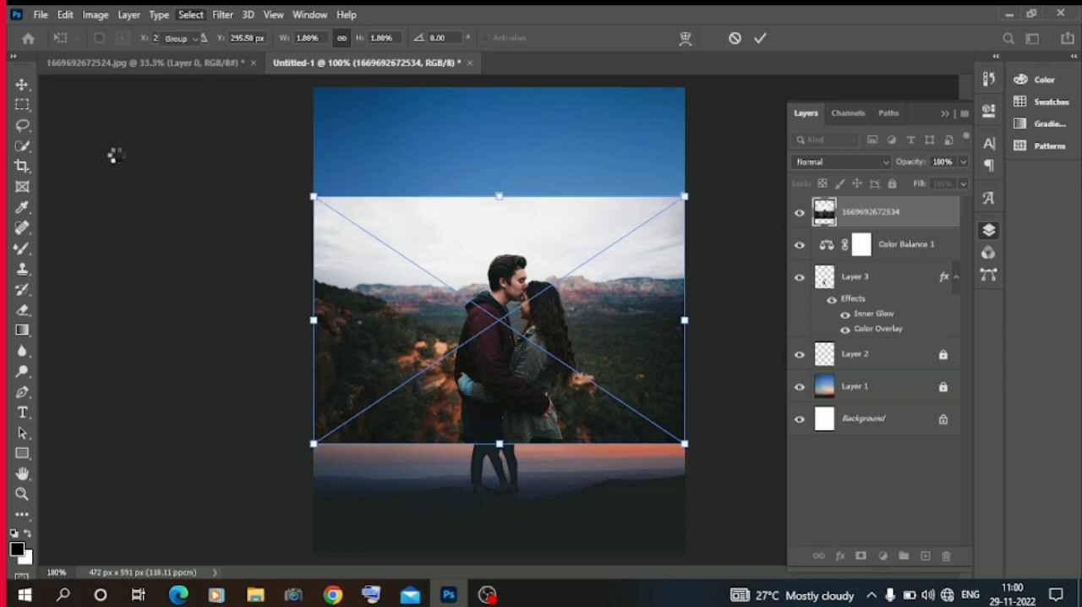
key(Return)
Select the couple in the placed image with Select Subject and mask out its background.
click(191, 14)
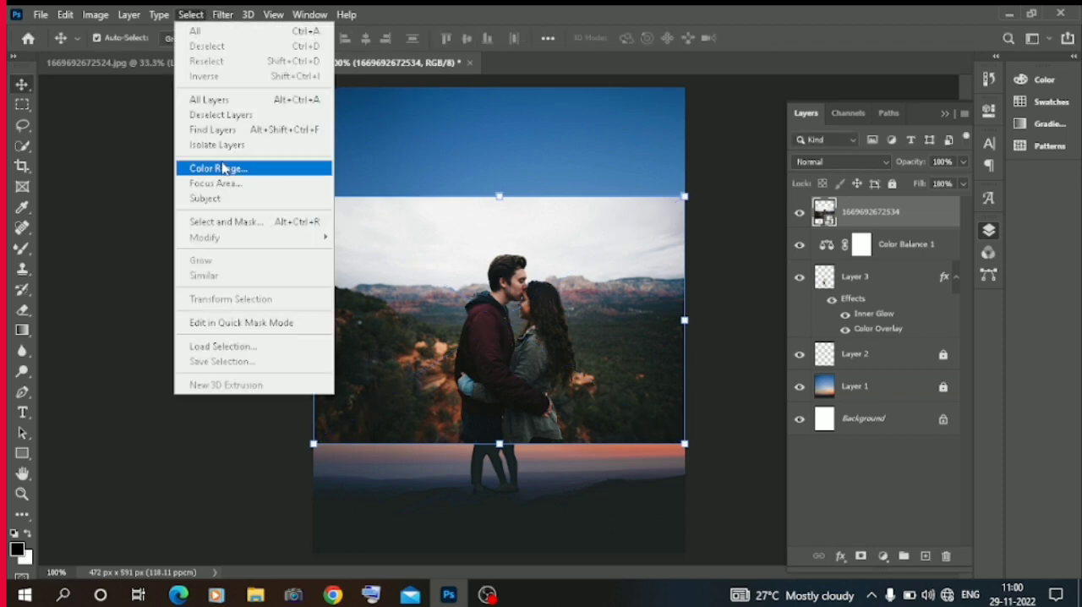
click(217, 198)
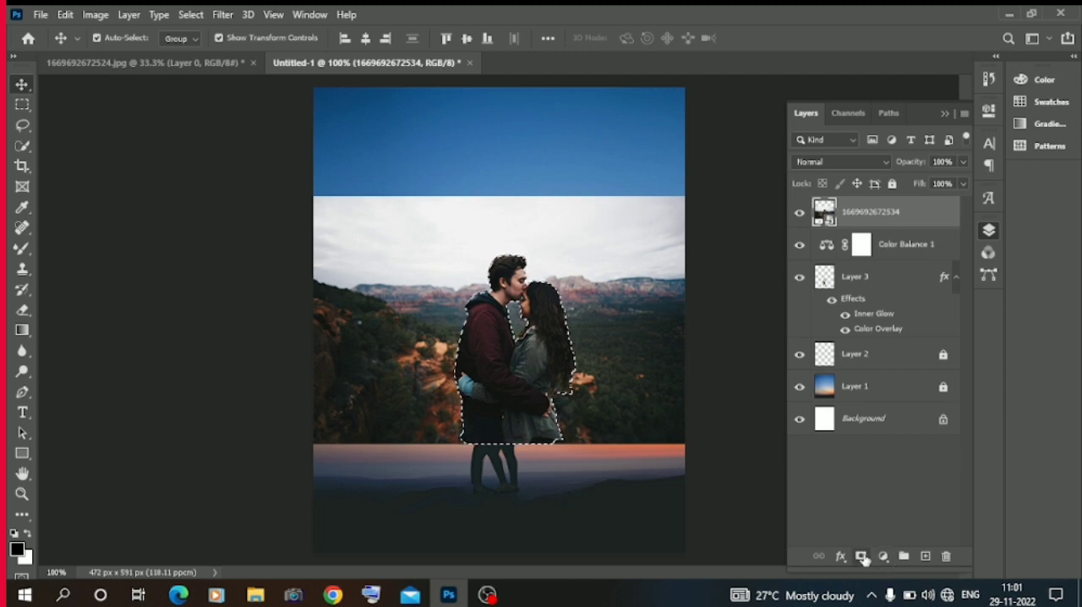
click(862, 556)
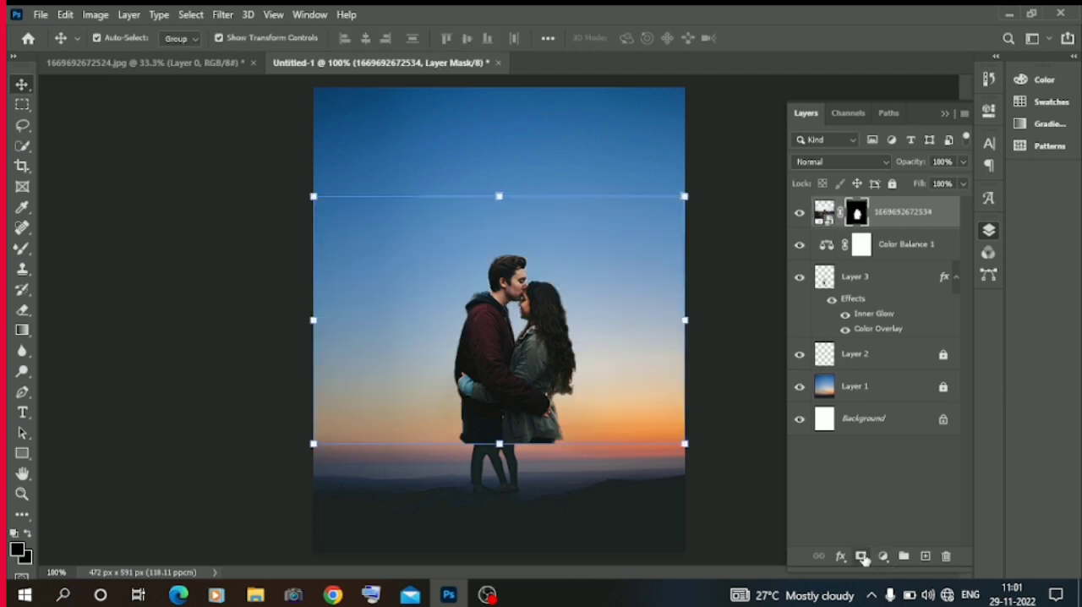
Enlarge the masked couple to about 220% and position it in the middle so it nearly fills the canvas height.
drag(485, 227, 410, 71)
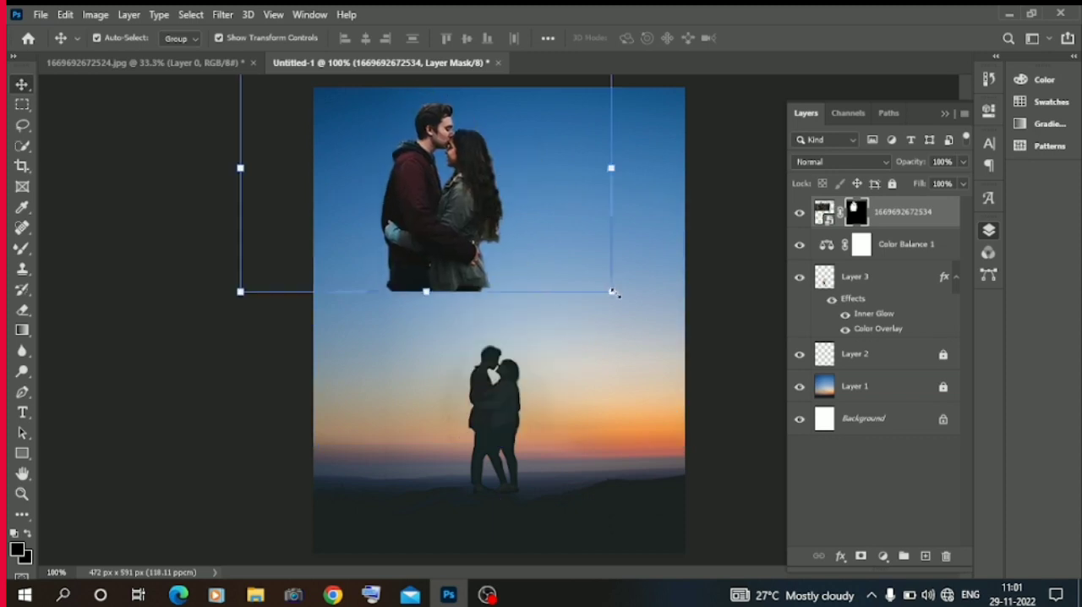
drag(612, 292, 757, 454)
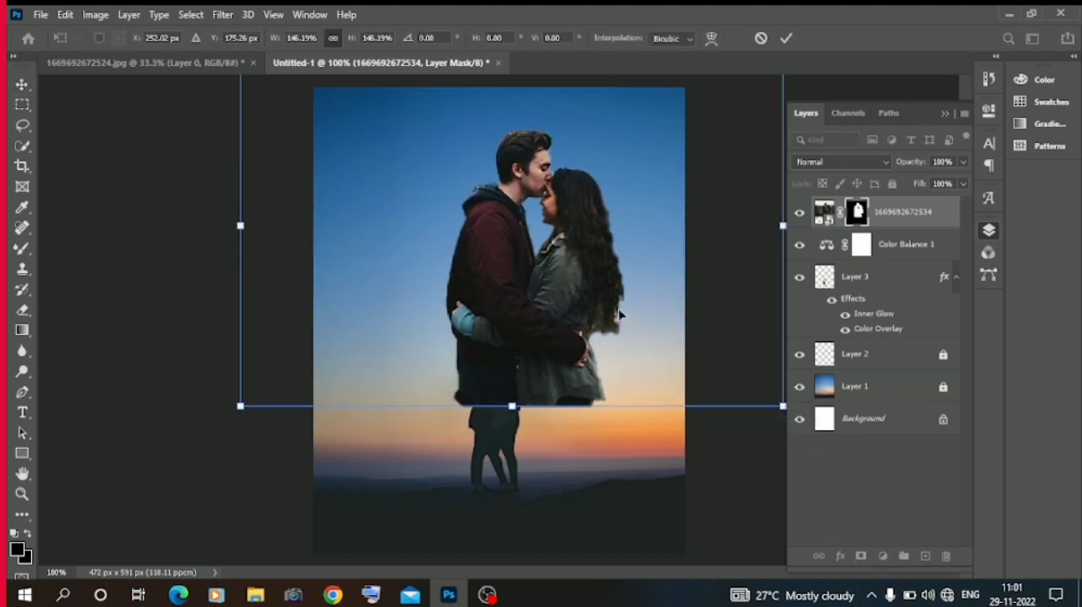
drag(620, 315, 578, 298)
drag(502, 293, 441, 297)
drag(414, 392, 483, 578)
drag(445, 432, 488, 380)
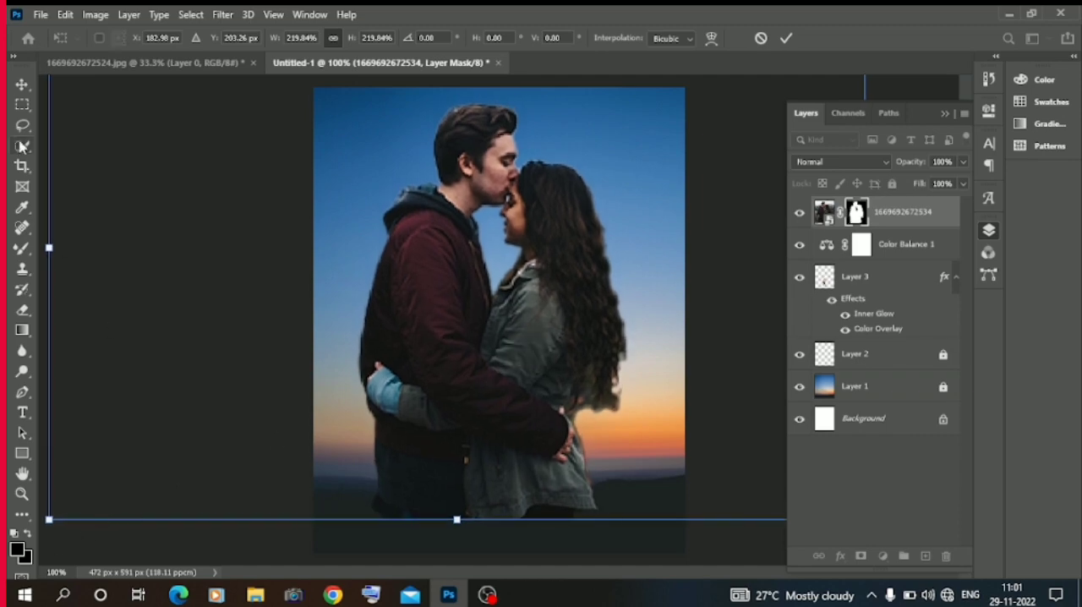
right_click(21, 85)
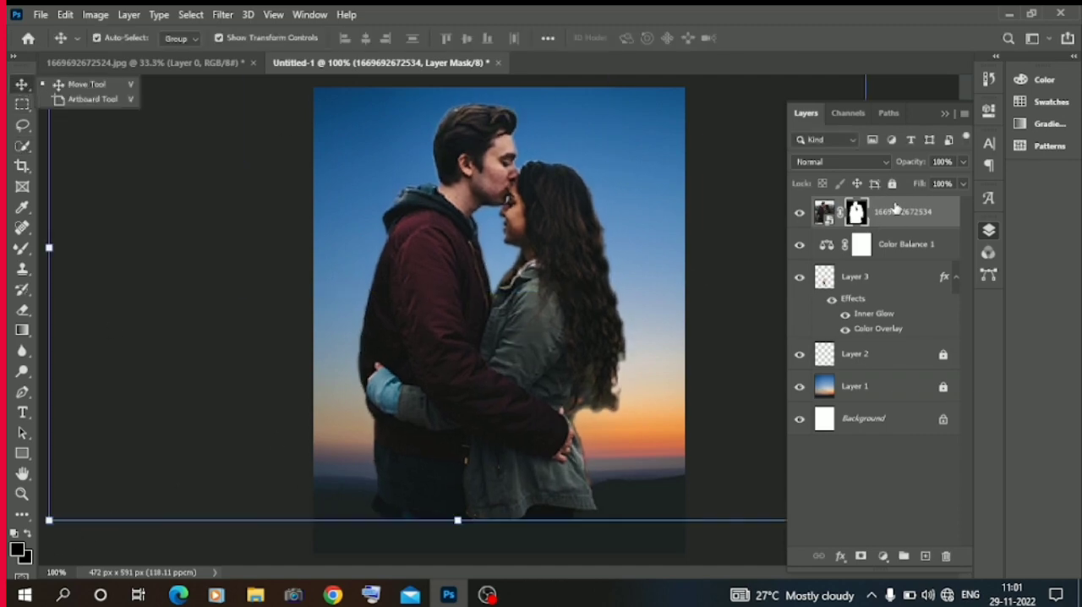
drag(886, 211, 885, 321)
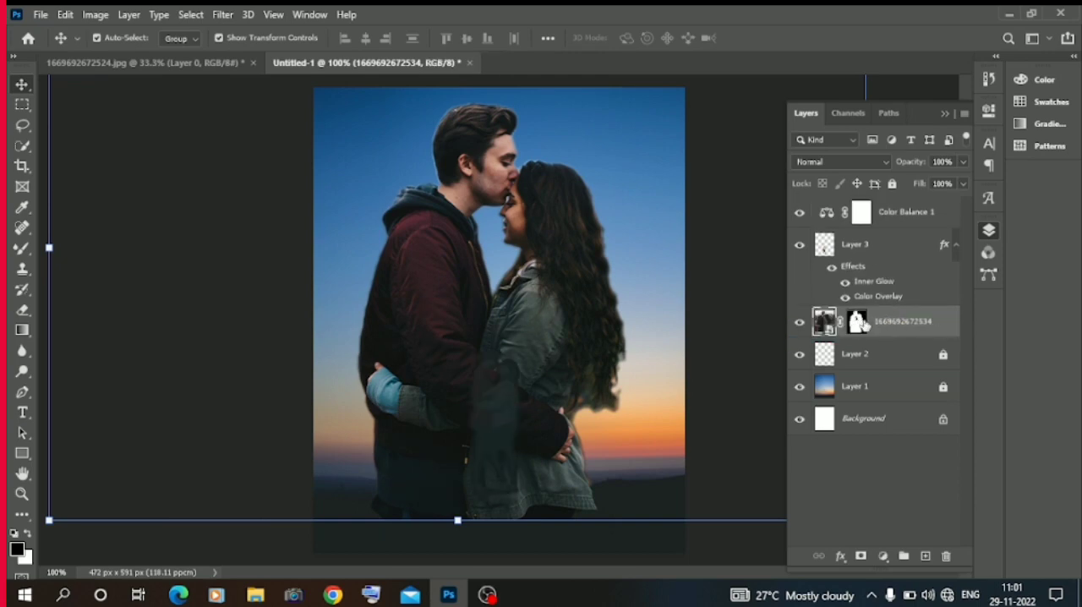
right_click(882, 325)
click(744, 298)
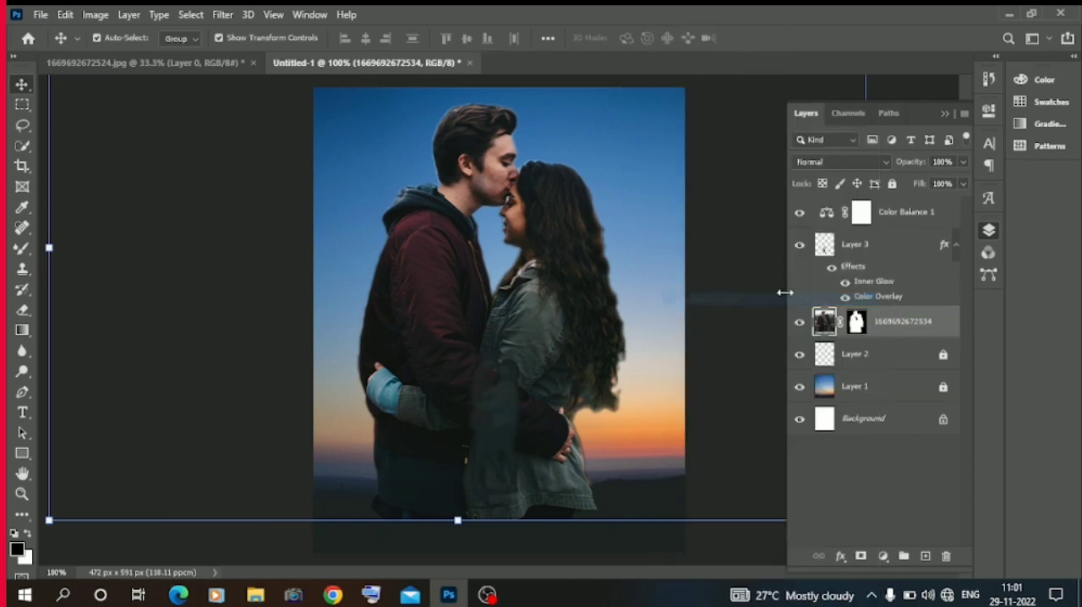
right_click(856, 320)
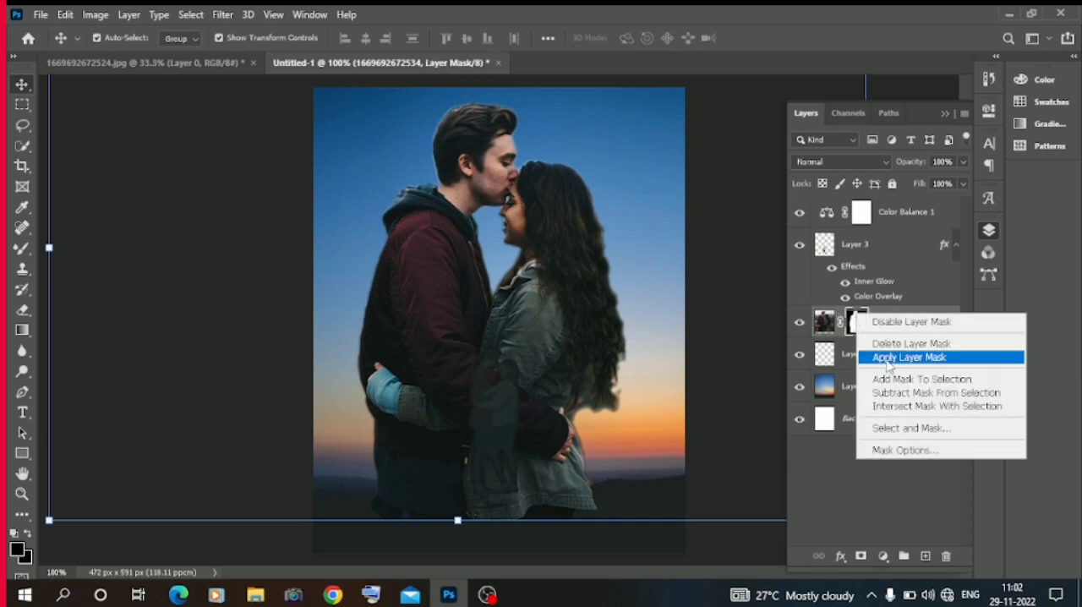
click(877, 355)
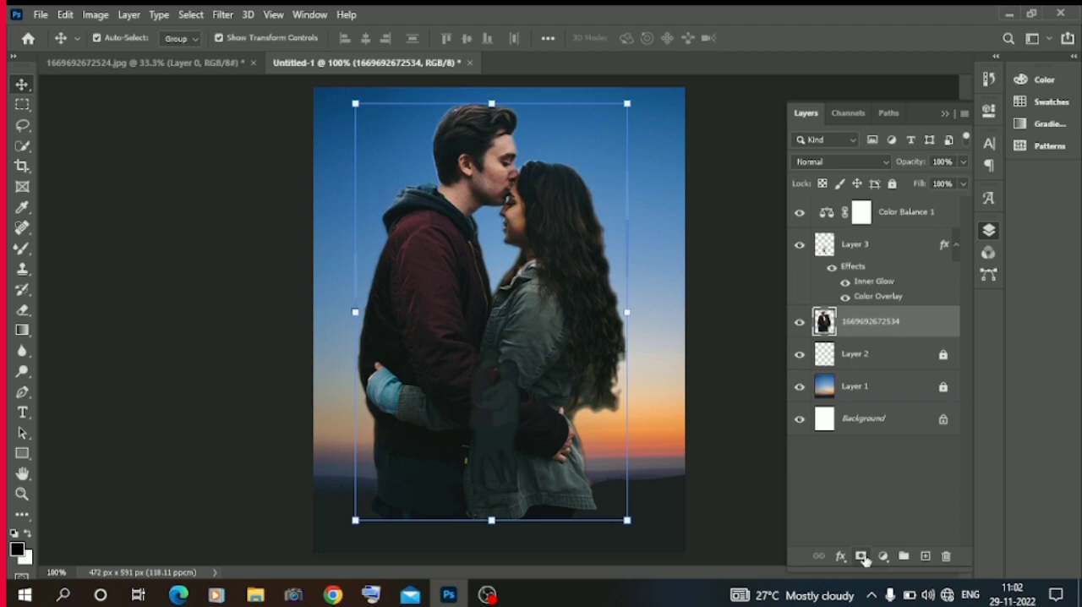
click(862, 556)
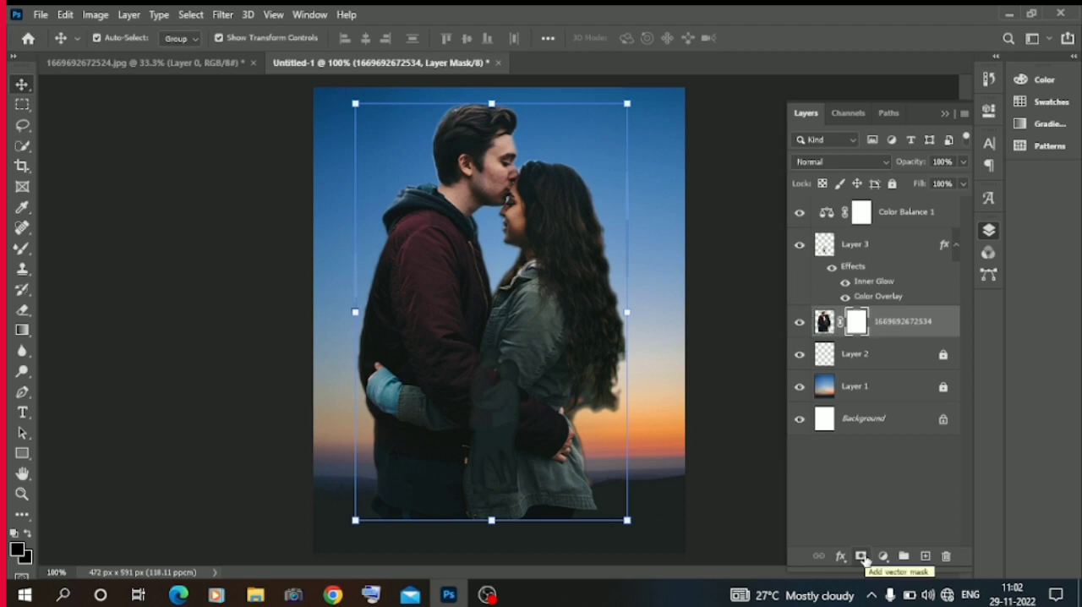
right_click(856, 322)
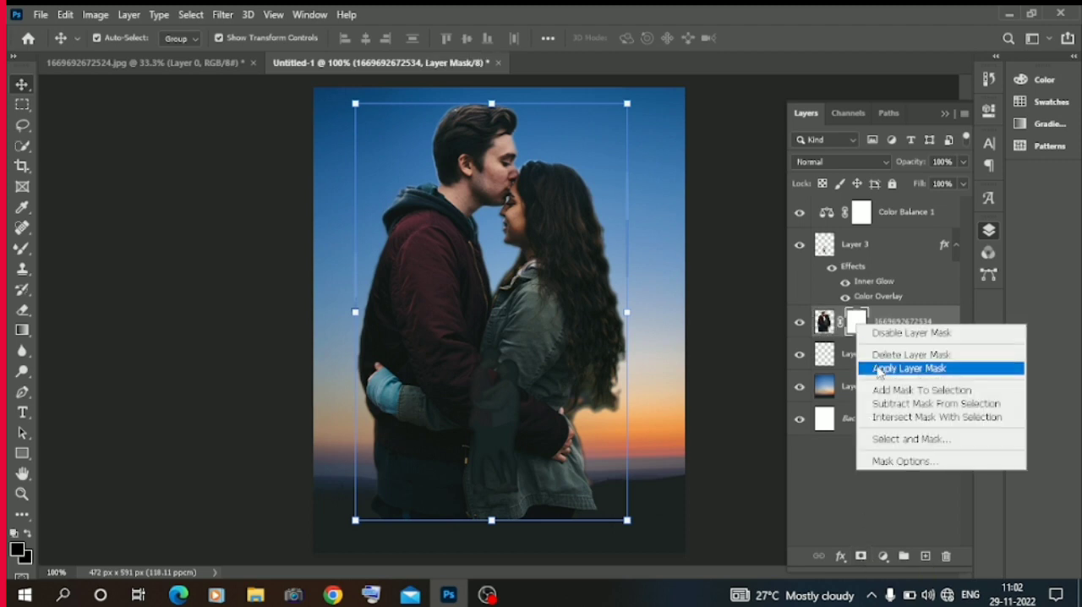
click(857, 320)
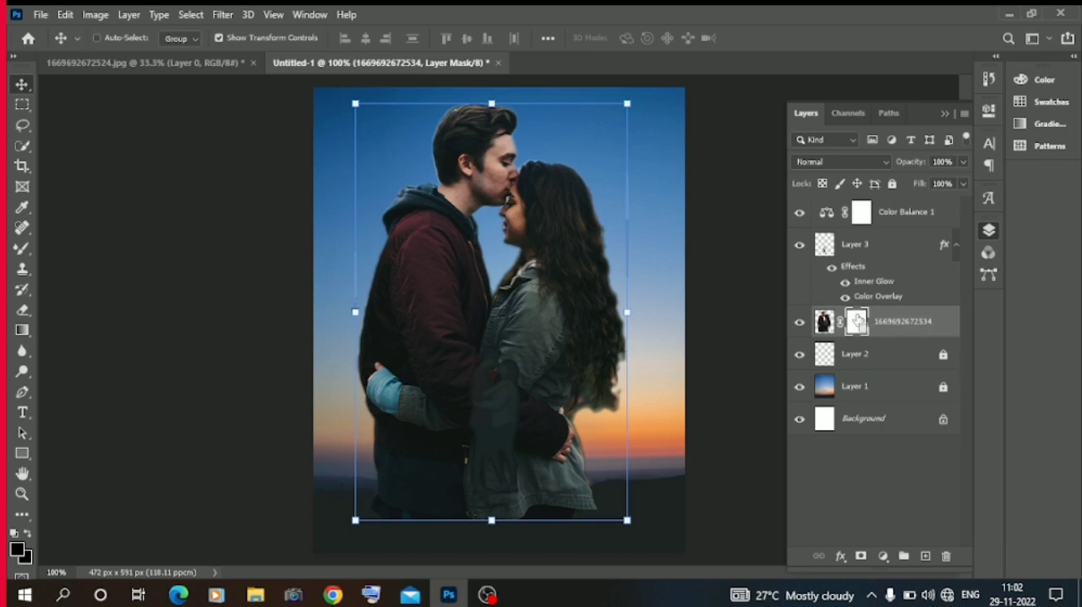
key(ctrl+i)
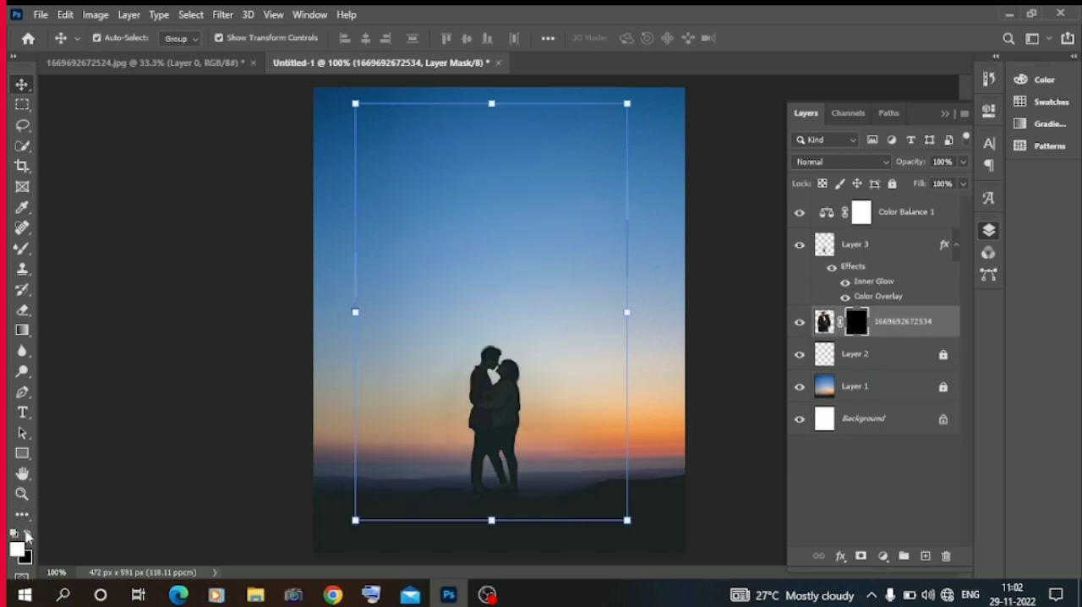
Switch from the Mixer Brush to the regular Brush Tool for painting on the mask.
click(26, 250)
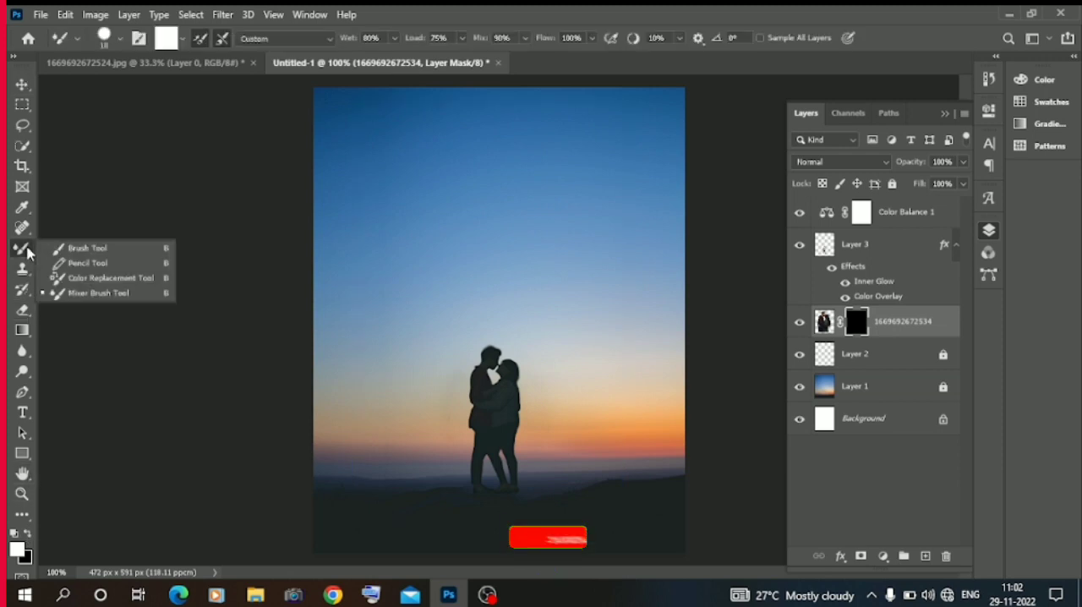
click(84, 248)
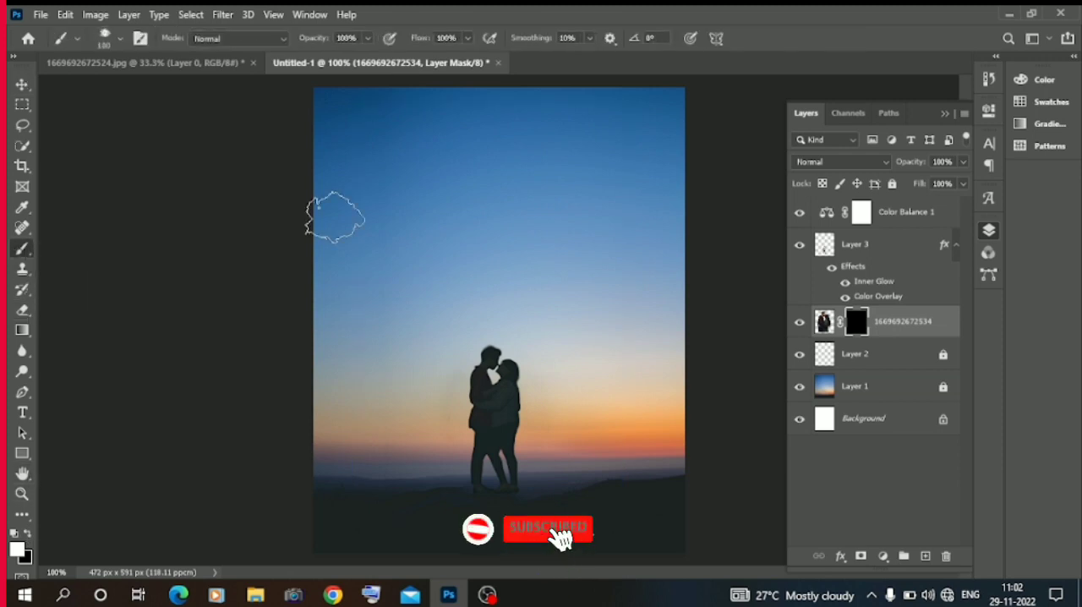
click(120, 38)
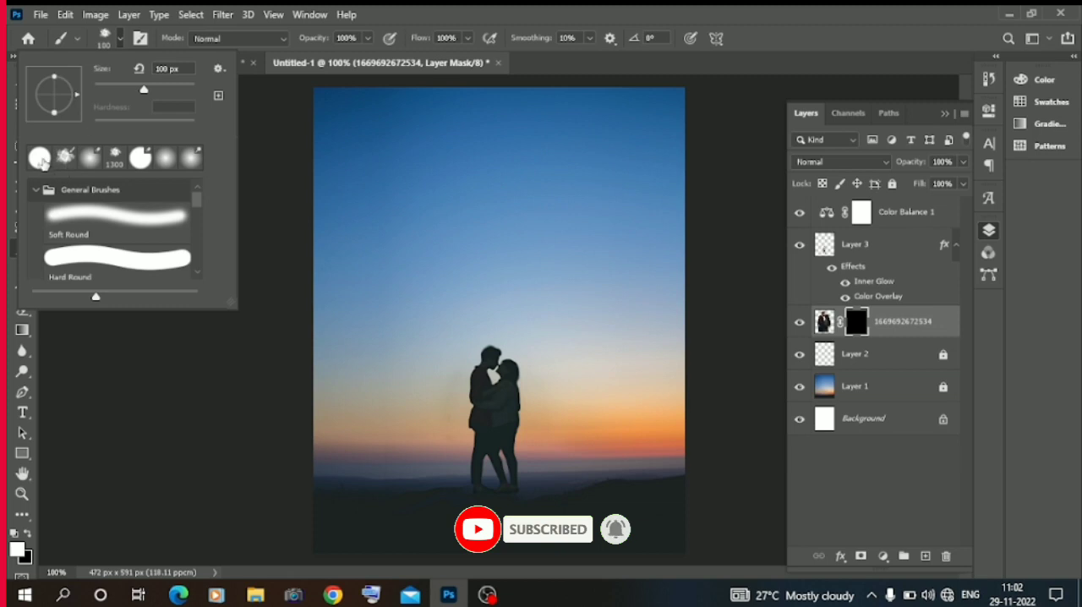
key(e)
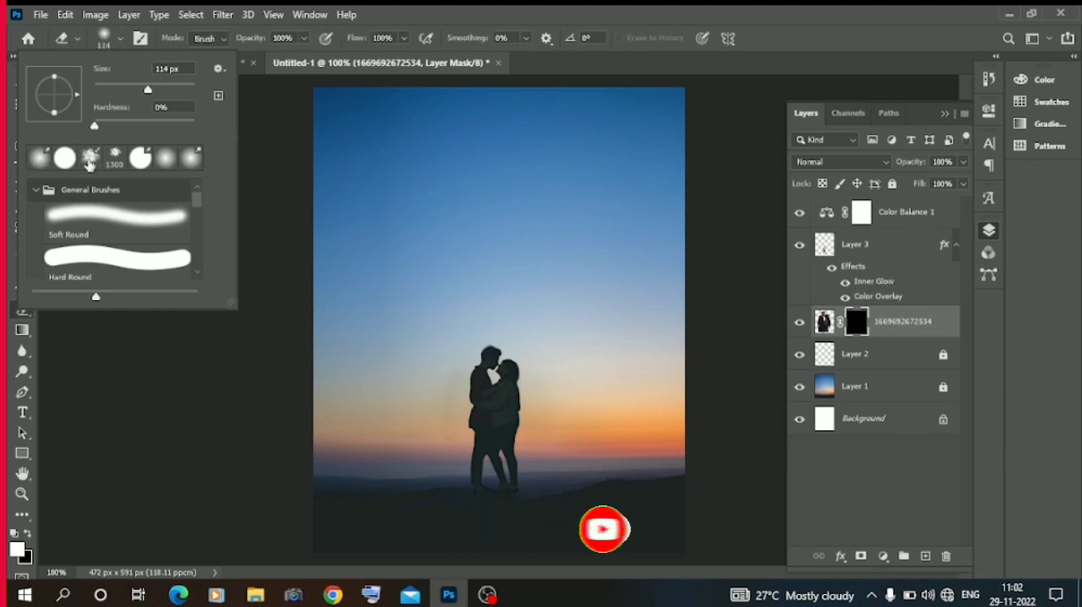
click(191, 162)
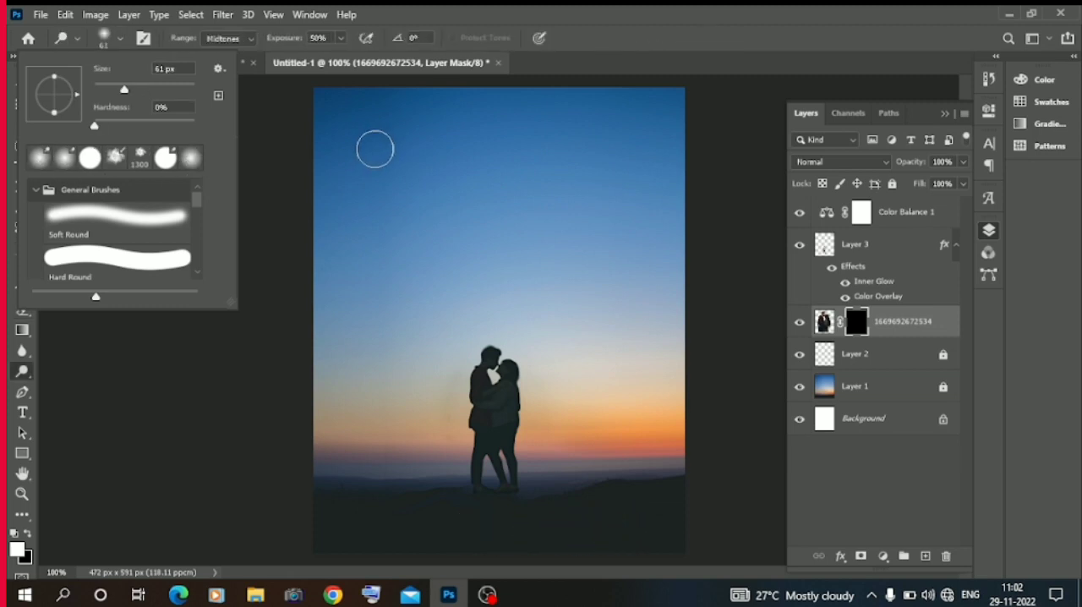
click(389, 155)
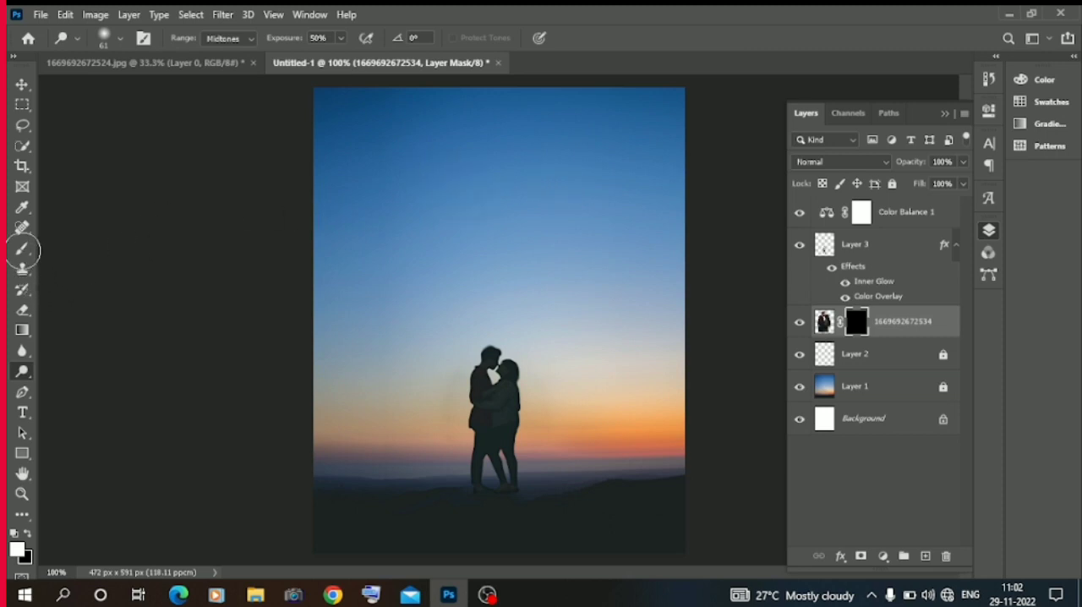
Paint white on the mask with the textured brush at up to 291 px to reveal the large couple from heads to mid-torso.
click(23, 250)
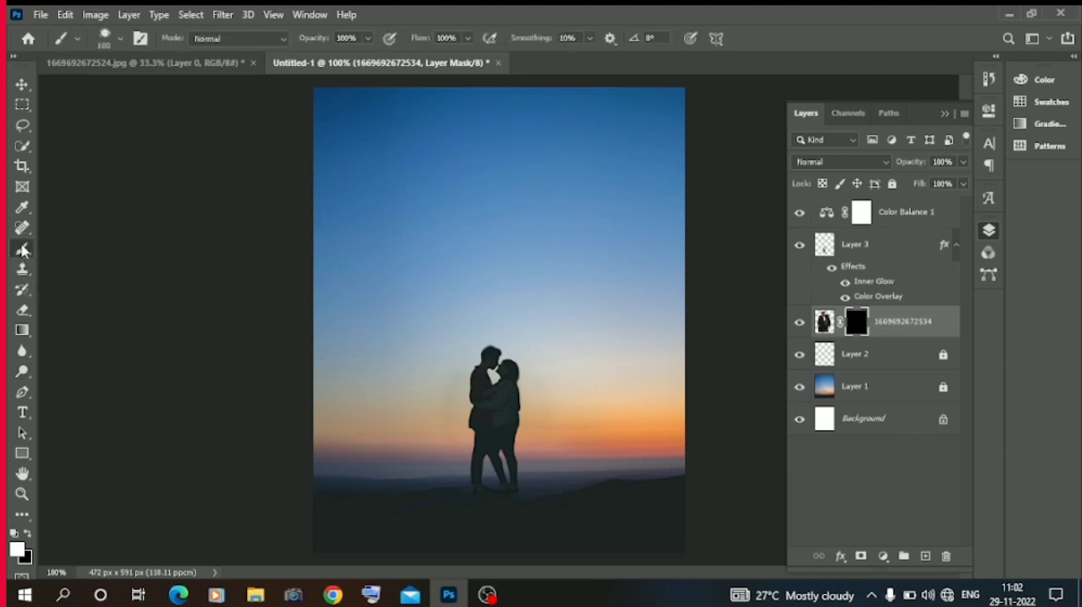
right_click(408, 131)
click(562, 169)
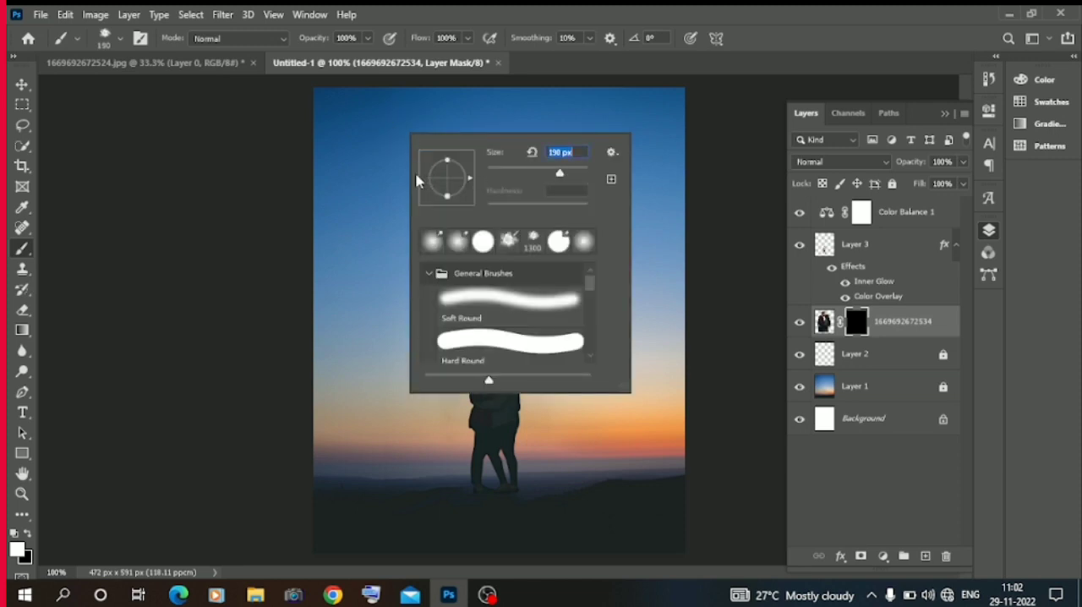
click(390, 154)
right_click(442, 152)
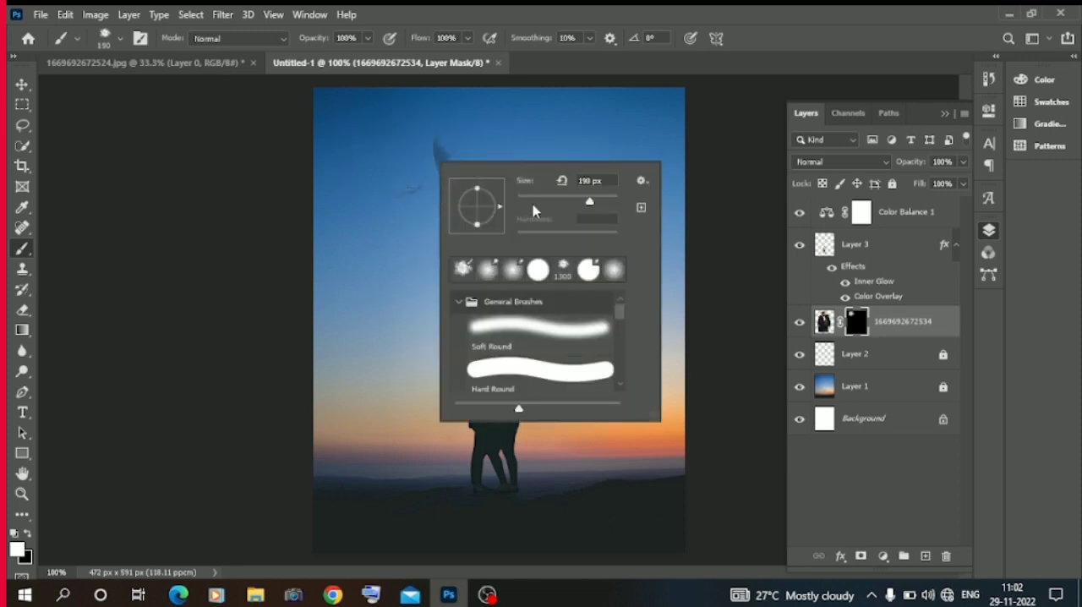
drag(597, 203, 594, 203)
click(436, 176)
mouse_move(436, 176)
mouse_down()
mouse_move(575, 181)
mouse_move(522, 150)
mouse_move(391, 249)
mouse_move(534, 242)
mouse_move(469, 256)
mouse_move(461, 270)
mouse_move(546, 279)
mouse_move(605, 271)
mouse_move(403, 271)
mouse_up()
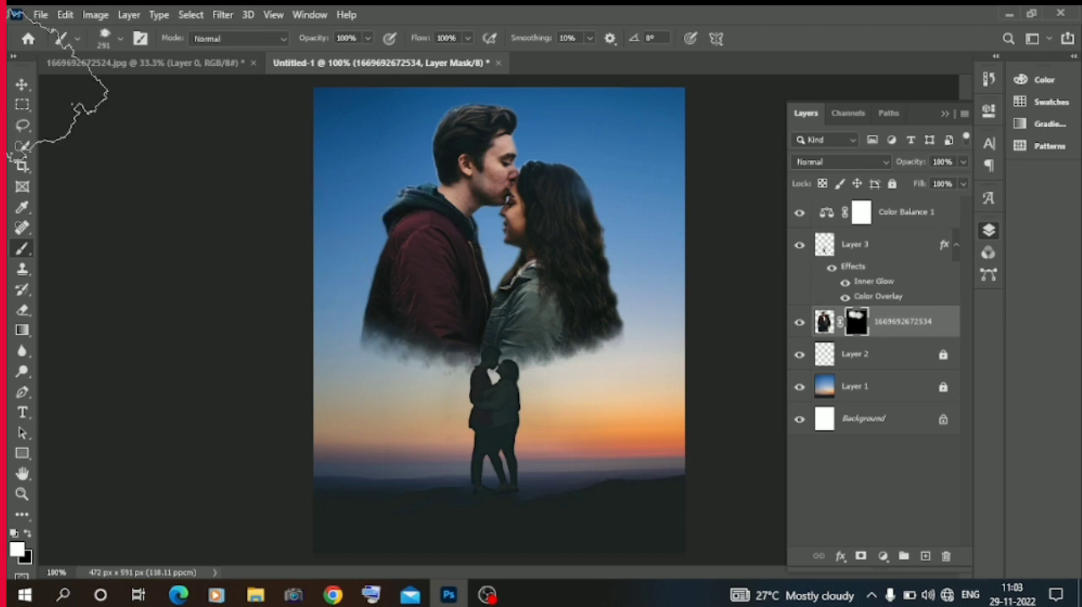
click(22, 85)
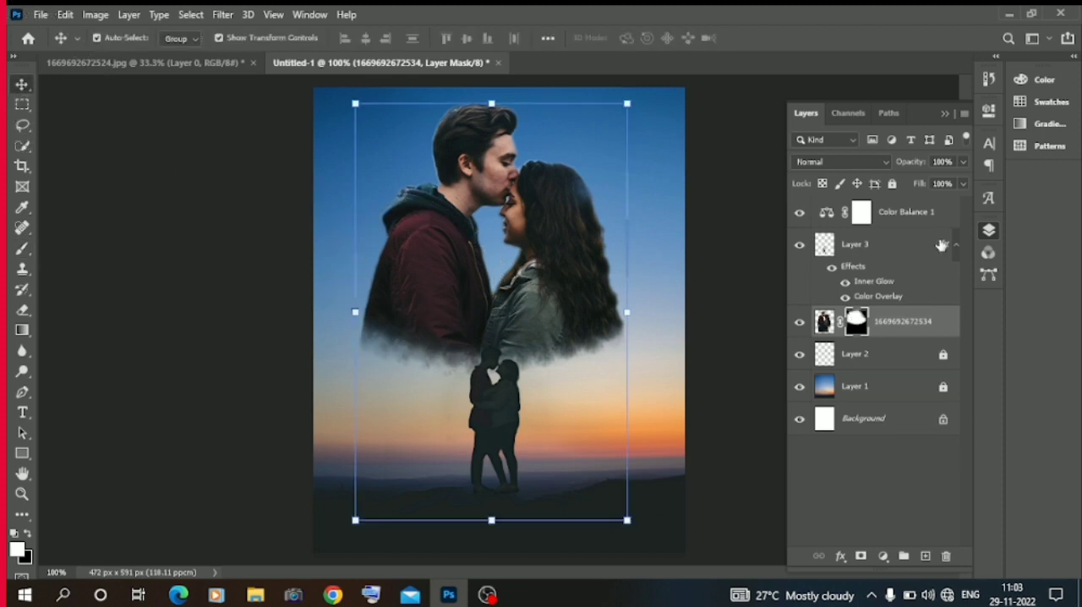
click(964, 163)
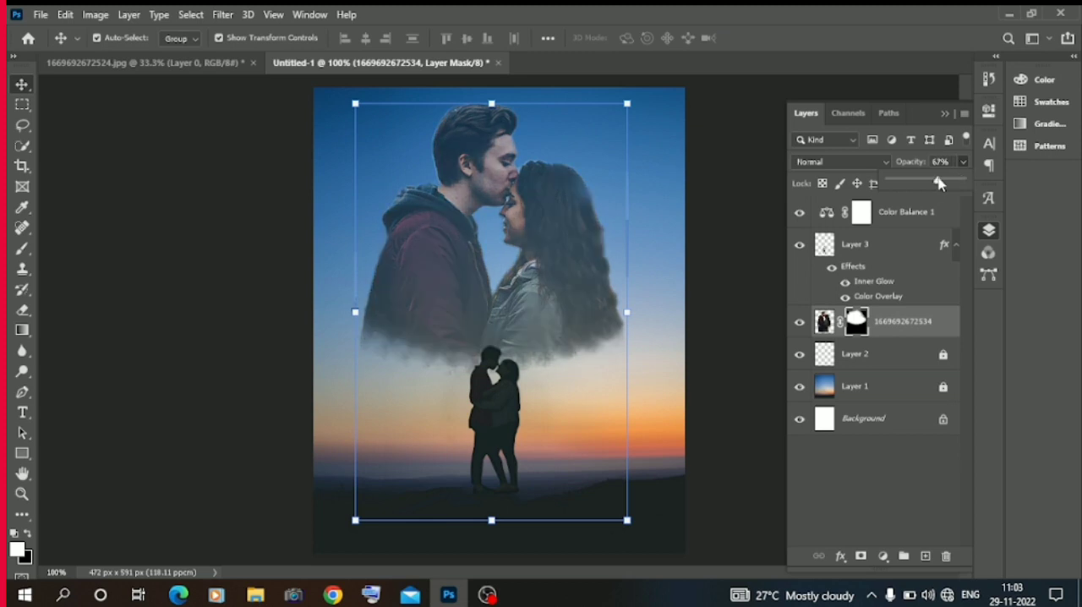
click(849, 164)
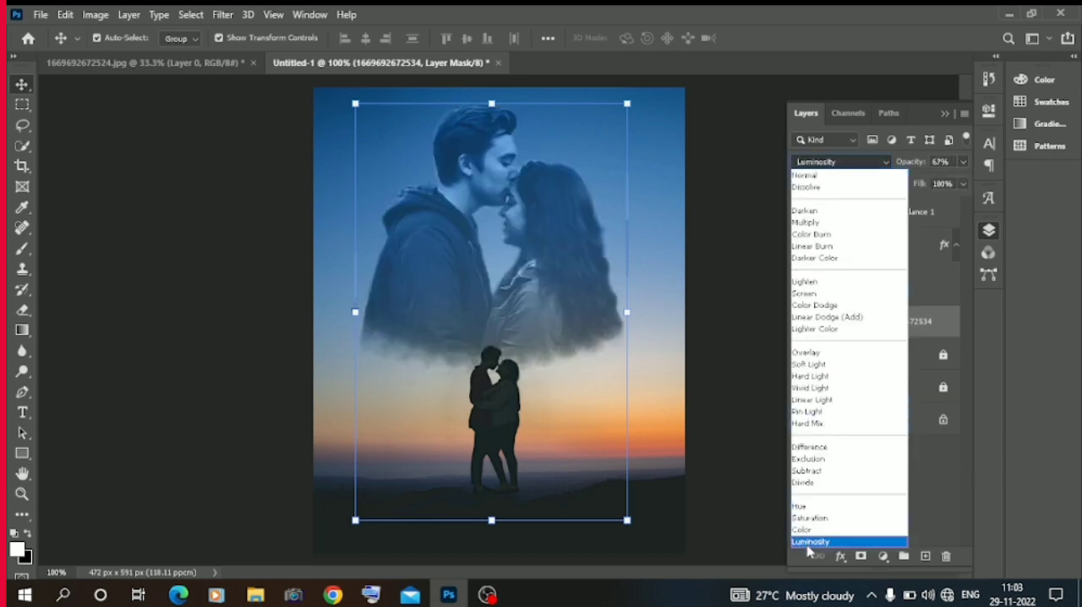
click(808, 544)
Scale the large couple to about 118%, reposition it in the sky, and set the layer's Fill to 53%.
drag(630, 521, 761, 541)
drag(580, 310, 567, 313)
click(963, 185)
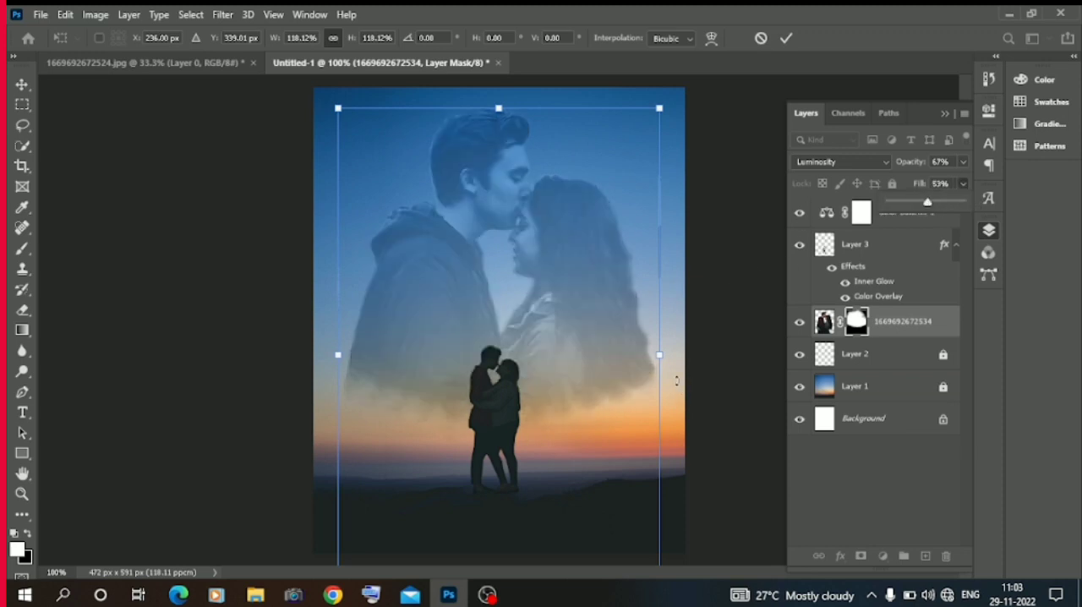
Enlarge the large couple to slightly beyond the canvas width, position it behind the silhouettes, commit the transform and deselect the layer.
click(661, 356)
drag(661, 356, 735, 355)
drag(599, 317, 562, 368)
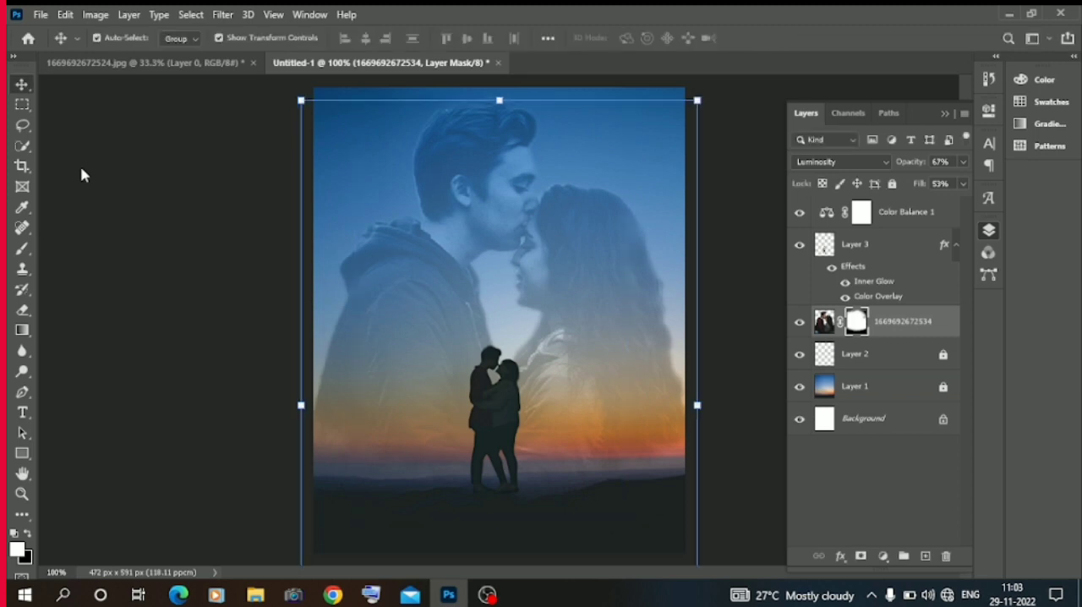
key(Return)
click(117, 224)
key(ctrl+minus)
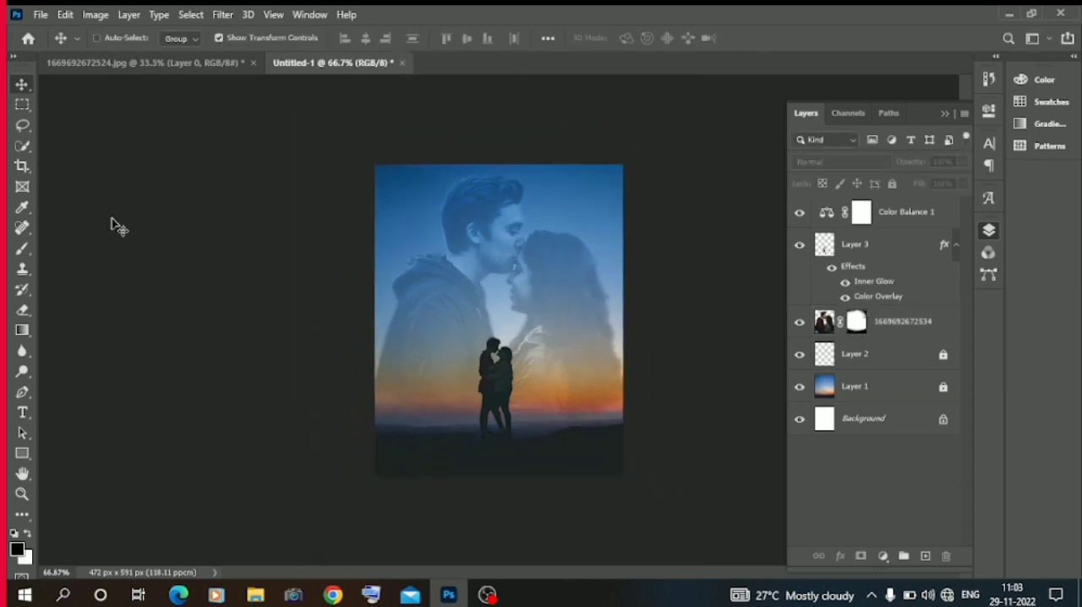
key(ctrl+plus)
key(ctrl+minus)
key(ctrl+plus)
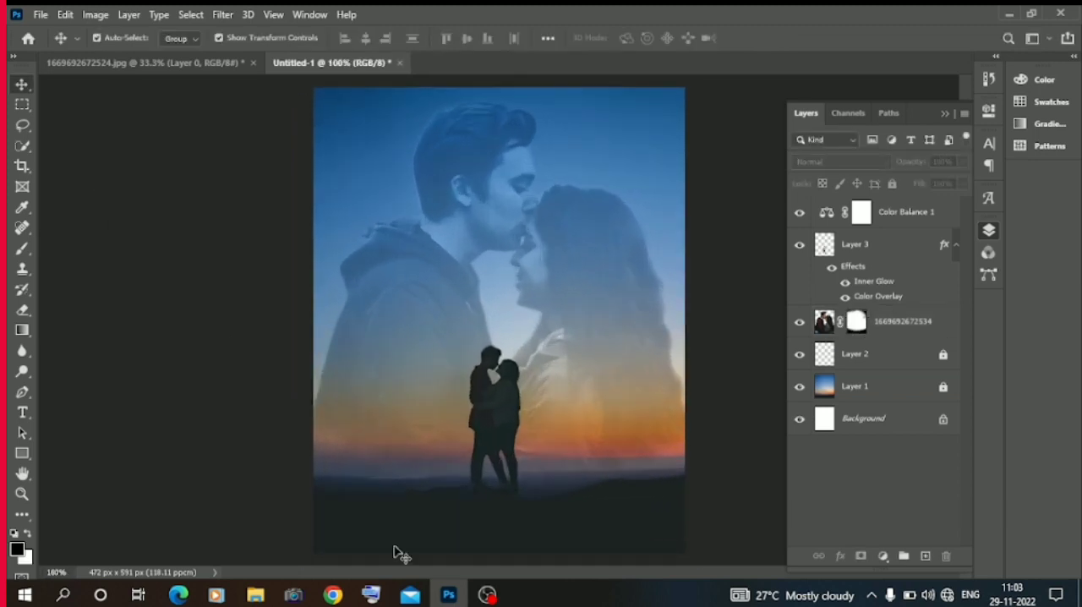